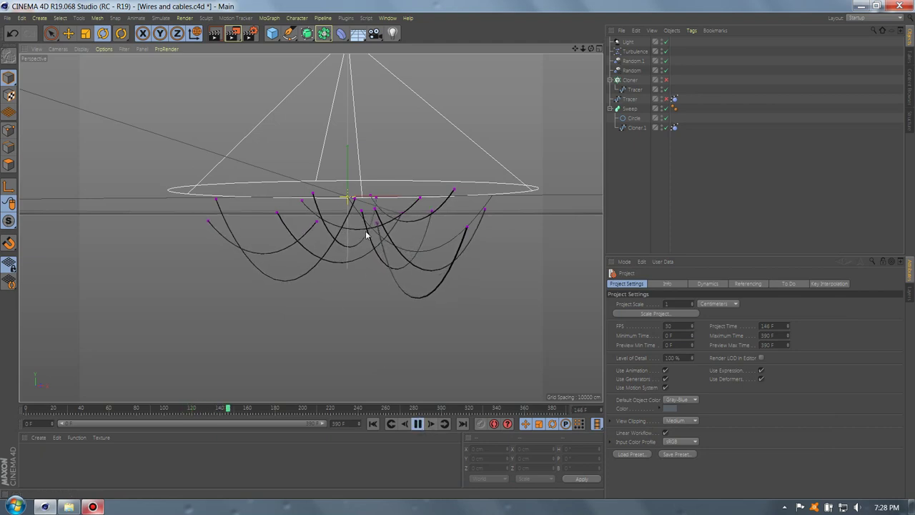
Step: Start a new, empty project (Untitled 4) from the File menu
{"action": "left_click", "coordinate": [8, 18]}
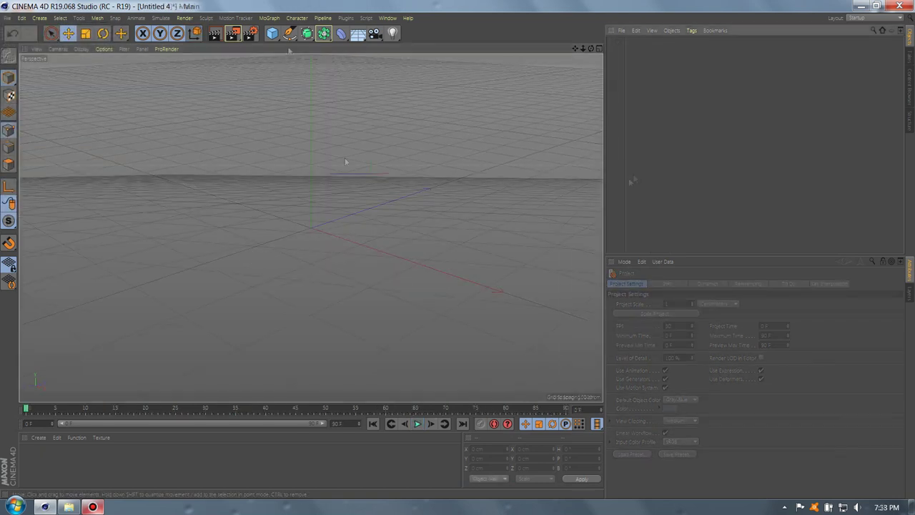
Step: Add a 45 cm cube and Ctrl-drag a duplicate of it apart along the floor
{"action": "left_click", "coordinate": [275, 40]}
{"action": "left_click", "coordinate": [290, 45]}
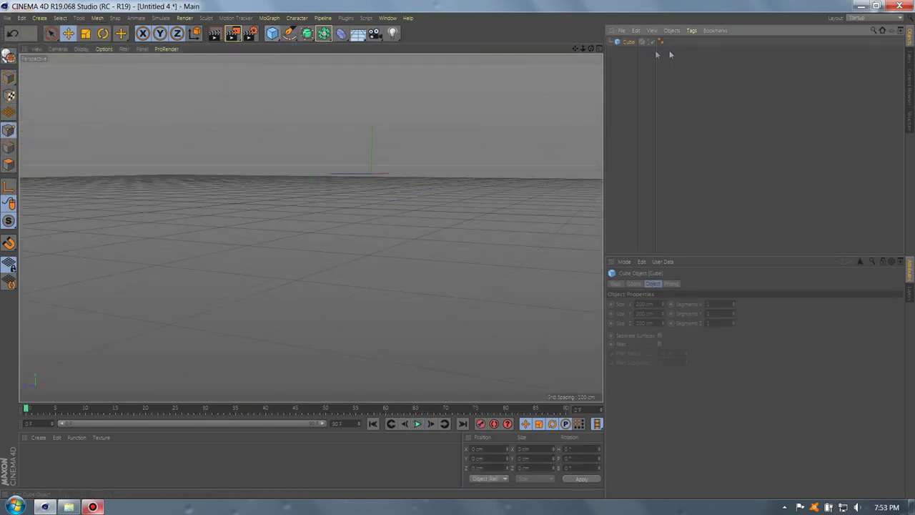
{"action": "left_click", "coordinate": [647, 304]}
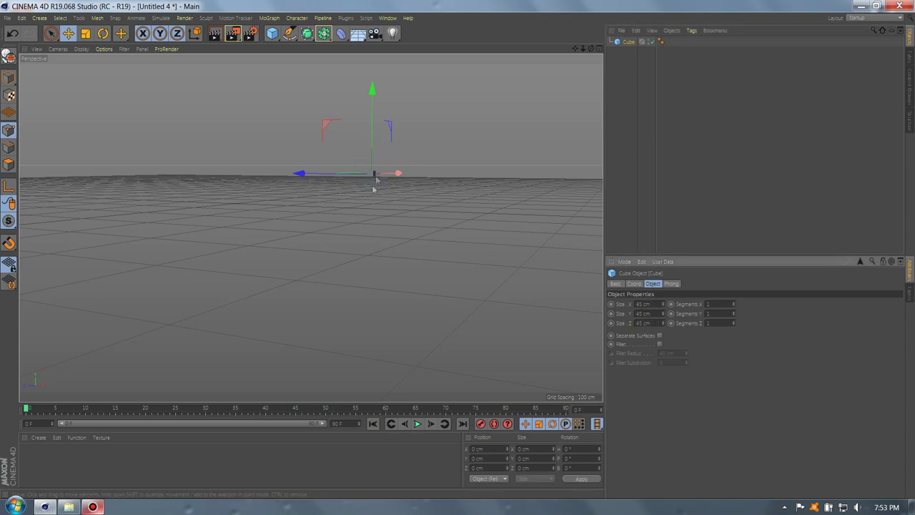
{"action": "mouse_move", "coordinate": [379, 243]}
{"action": "left_mouse_down", "text": "alt"}
{"action": "mouse_move", "coordinate": [324, 159]}
{"action": "mouse_move", "coordinate": [194, 149]}
{"action": "left_mouse_up", "text": "alt"}
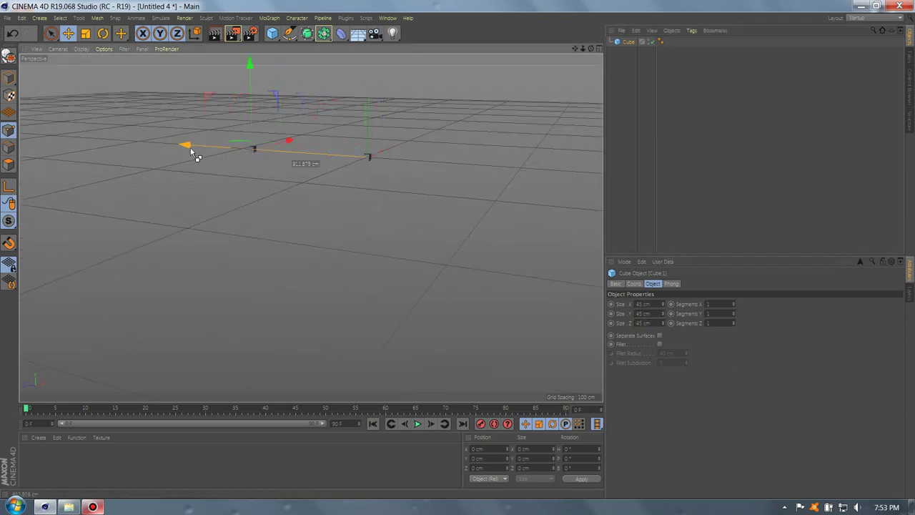
{"action": "mouse_move", "coordinate": [262, 198]}
{"action": "left_mouse_down", "text": "alt"}
{"action": "mouse_move", "coordinate": [323, 234]}
{"action": "mouse_move", "coordinate": [363, 207]}
{"action": "mouse_move", "coordinate": [427, 188]}
{"action": "left_mouse_up", "text": "alt"}
Step: Add a Tracer linking both cubes in Connect All Objects mode with Trace Vertices off
{"action": "left_click", "coordinate": [273, 20]}
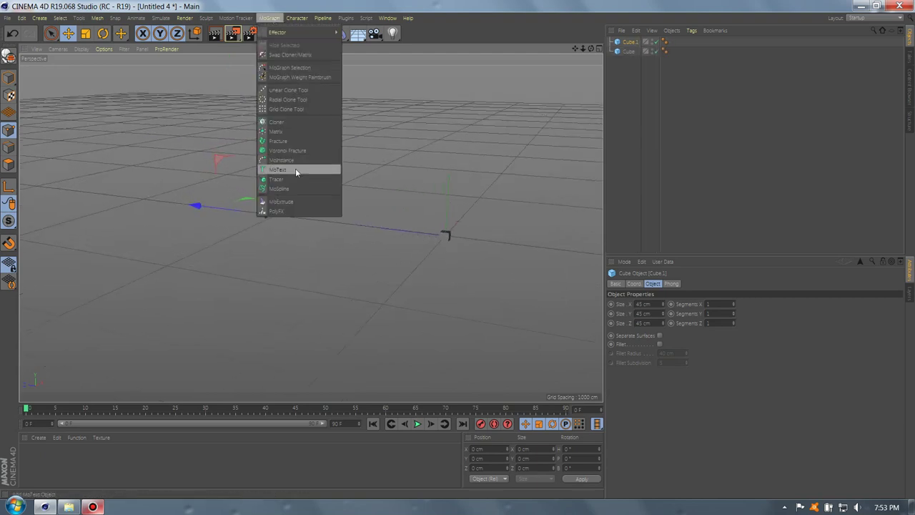
{"action": "left_click", "coordinate": [295, 168]}
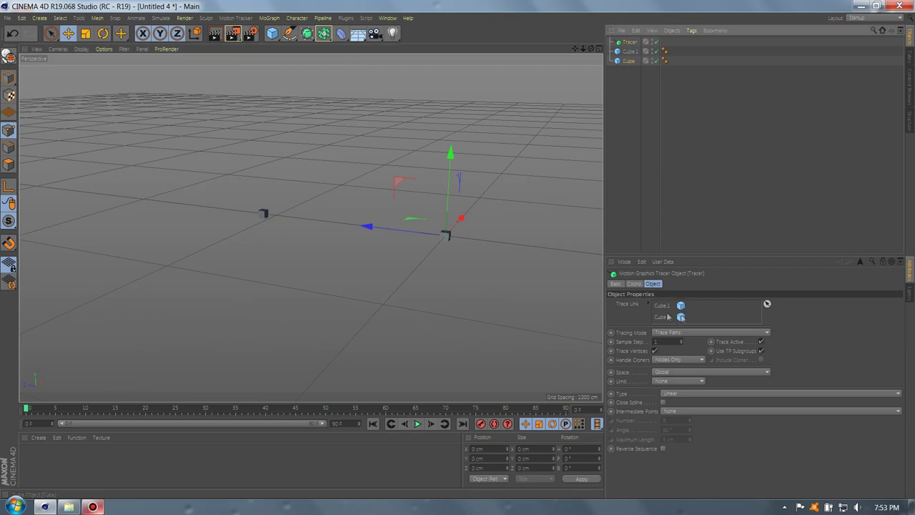
{"action": "left_click", "coordinate": [675, 333]}
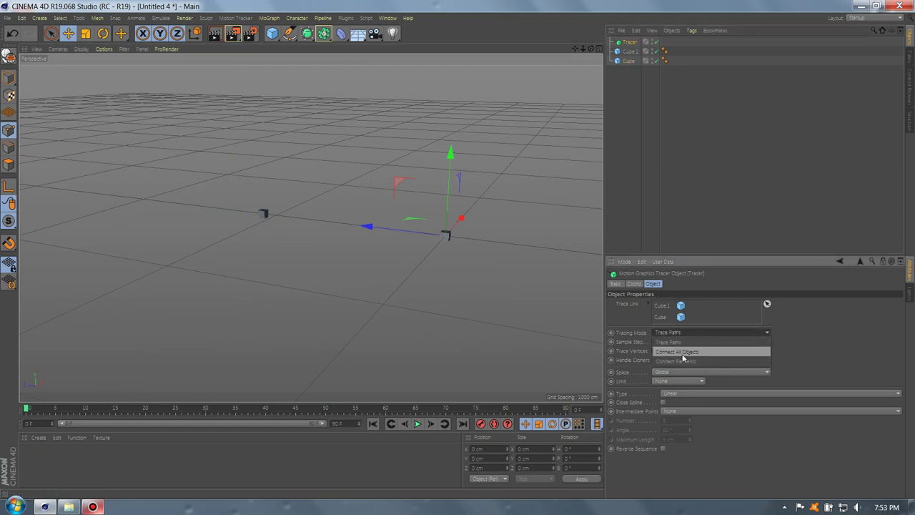
{"action": "left_click", "coordinate": [679, 352]}
{"action": "left_click", "coordinate": [654, 351]}
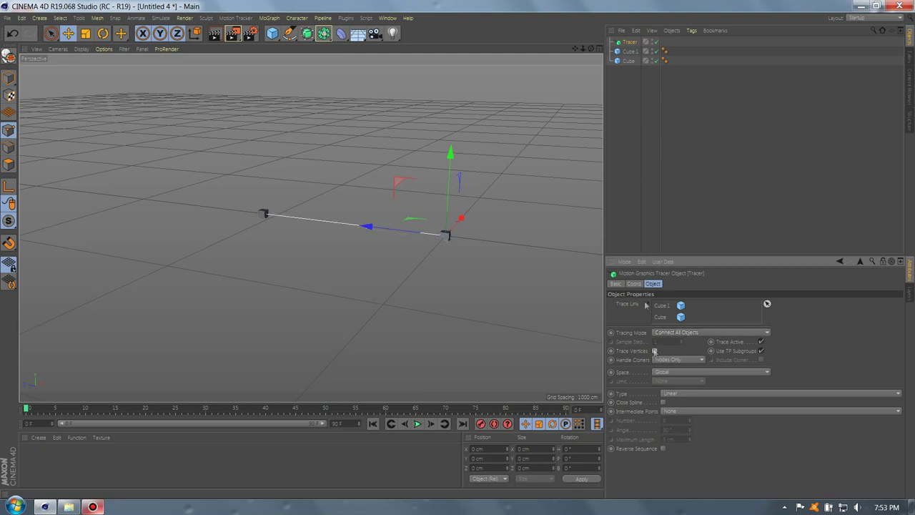
{"action": "right_click", "coordinate": [632, 41]}
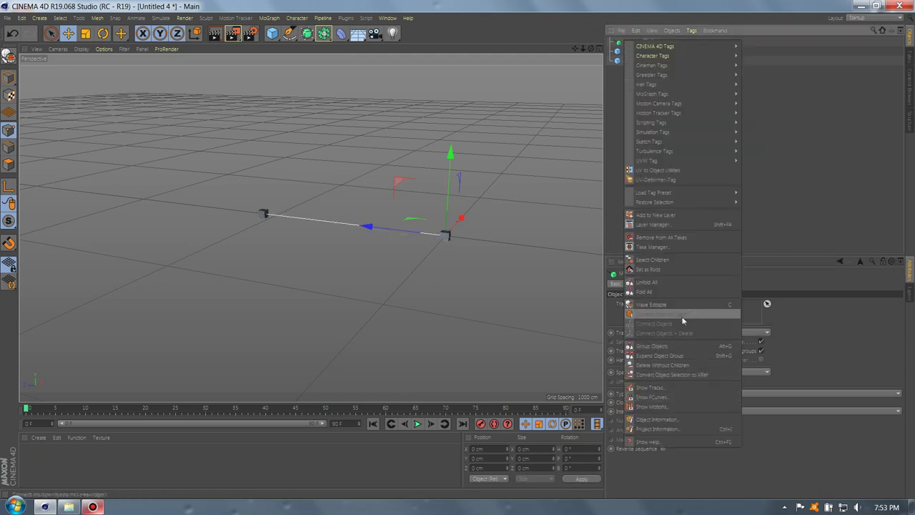
Step: Convert the Tracer to a spline object and delete the cubes and original Tracer
{"action": "left_click", "coordinate": [683, 315]}
{"action": "left_click", "coordinate": [629, 70]}
{"action": "left_click", "coordinate": [632, 50], "text": "shift"}
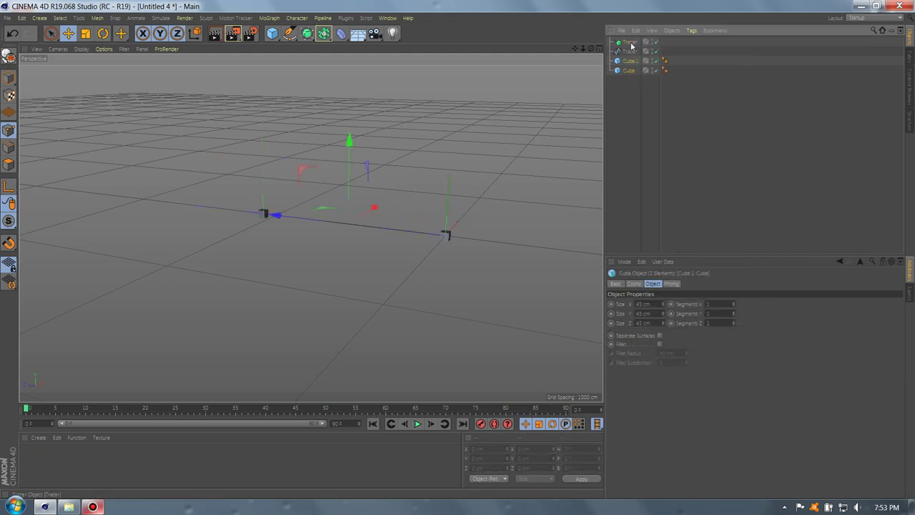
{"action": "key", "text": "Delete"}
Step: Give the remaining spline a Spline Dynamics tag
{"action": "left_click", "coordinate": [629, 43]}
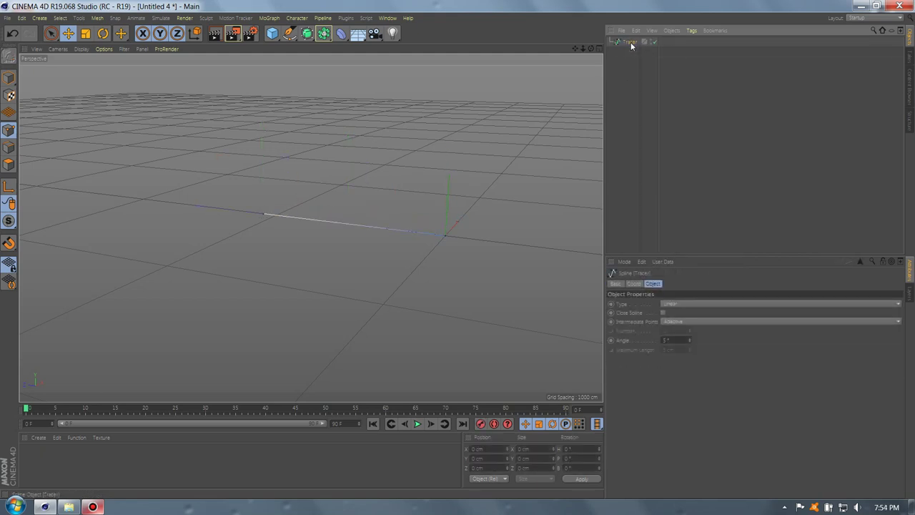
{"action": "right_click", "coordinate": [629, 44]}
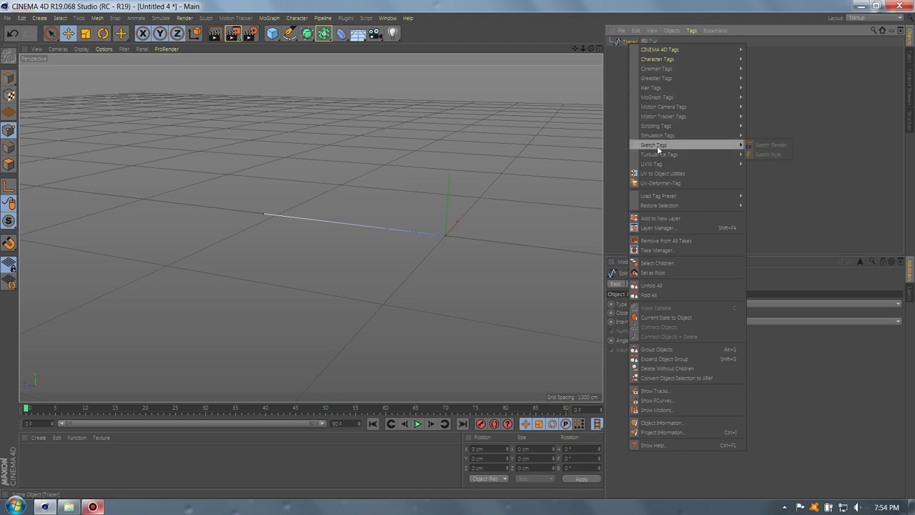
{"action": "mouse_move", "coordinate": [652, 87]}
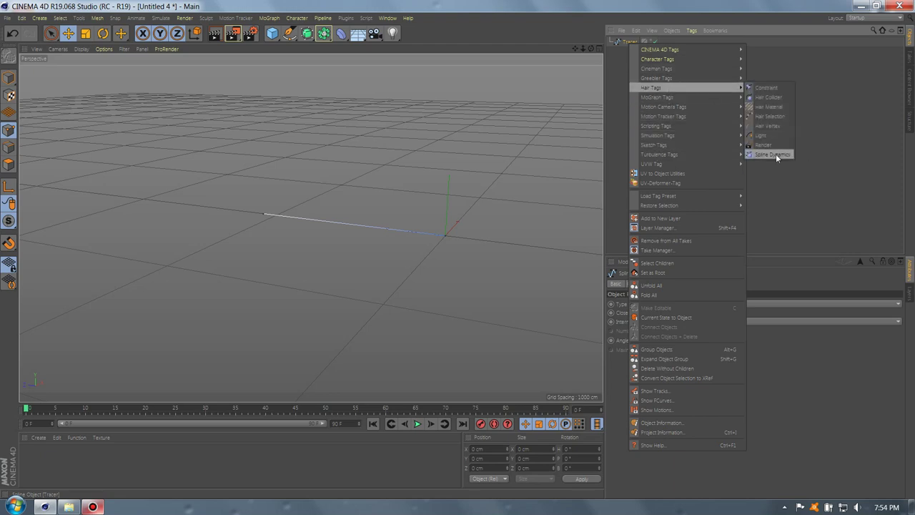
{"action": "left_click", "coordinate": [775, 153]}
{"action": "left_click_drag", "start_coordinate": [261, 196], "coordinate": [353, 223], "text": "alt"}
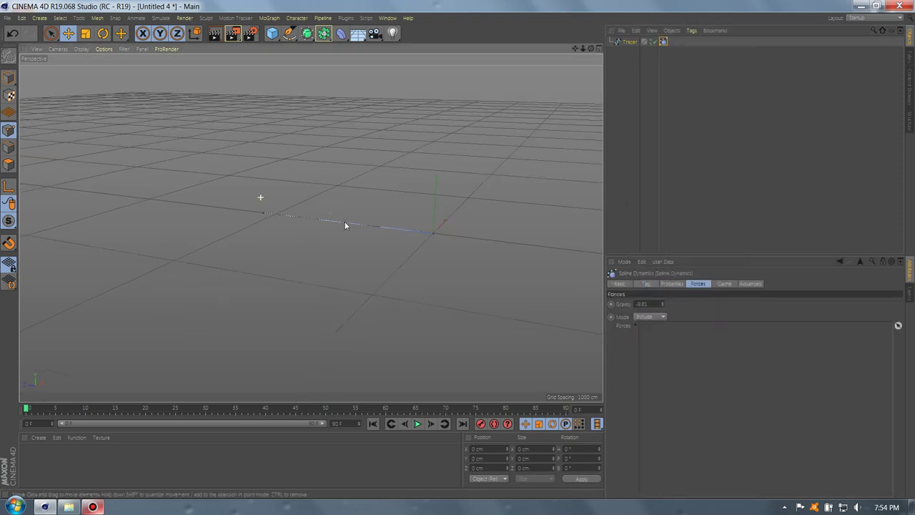
Step: Subdivide the spline repeatedly so it holds many points
{"action": "right_click", "coordinate": [351, 223]}
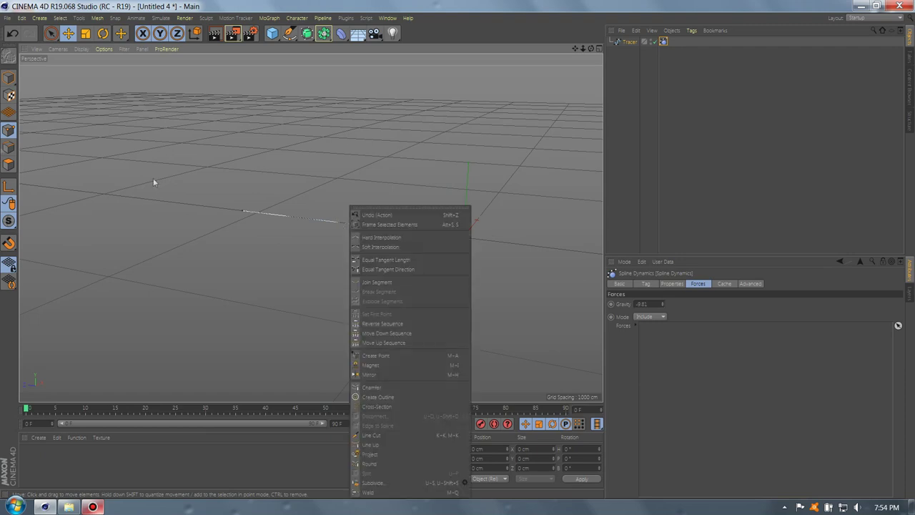
{"action": "left_click", "coordinate": [136, 158]}
{"action": "right_click", "coordinate": [343, 215]}
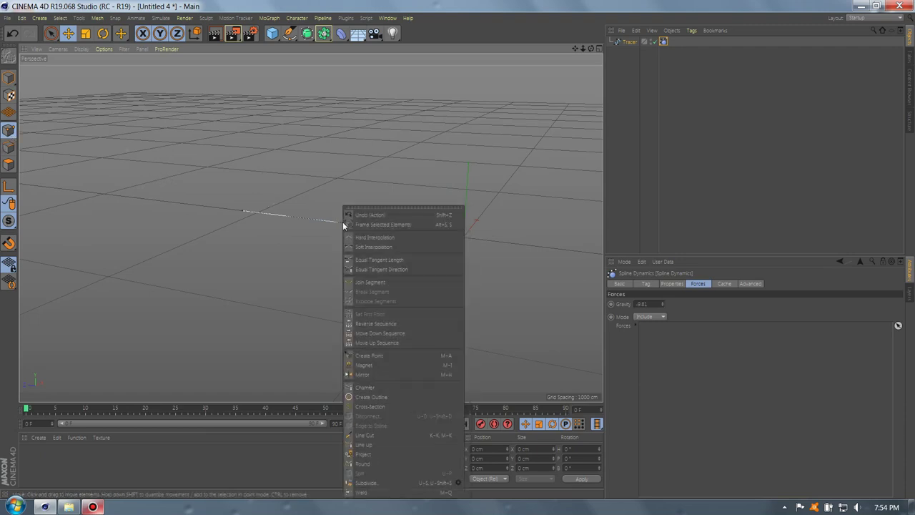
{"action": "left_click", "coordinate": [381, 494]}
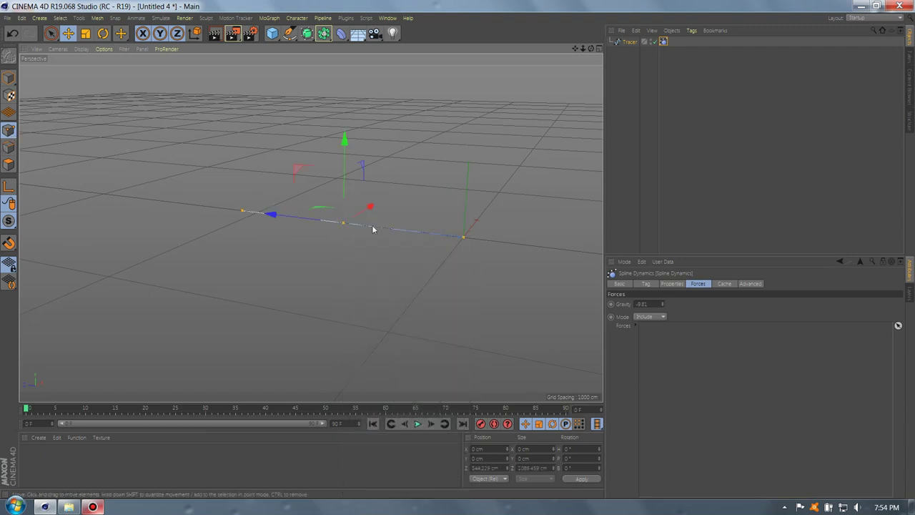
{"action": "right_click", "coordinate": [371, 206]}
{"action": "left_click", "coordinate": [368, 224]}
{"action": "right_click", "coordinate": [369, 207]}
{"action": "left_click", "coordinate": [378, 227]}
{"action": "right_click", "coordinate": [377, 206]}
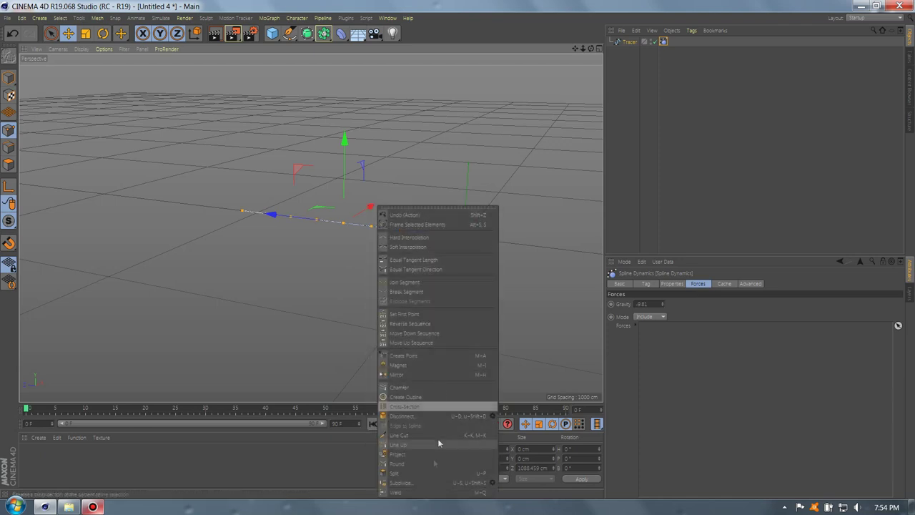
{"action": "left_click", "coordinate": [422, 483]}
Step: Adjust the spline's point selection, leaving all points deselected
{"action": "scroll", "coordinate": [290, 236], "scroll_direction": "up", "scroll_amount": 3}
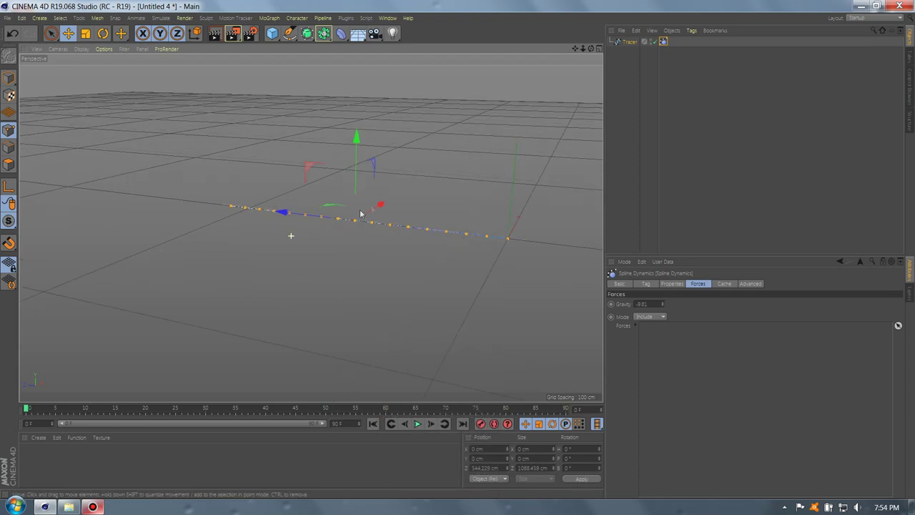
{"action": "scroll", "coordinate": [291, 236], "scroll_direction": "up", "scroll_amount": 3}
{"action": "scroll", "coordinate": [365, 220], "scroll_direction": "up", "scroll_amount": 2}
{"action": "left_click_drag", "start_coordinate": [380, 250], "coordinate": [140, 205], "text": "alt"}
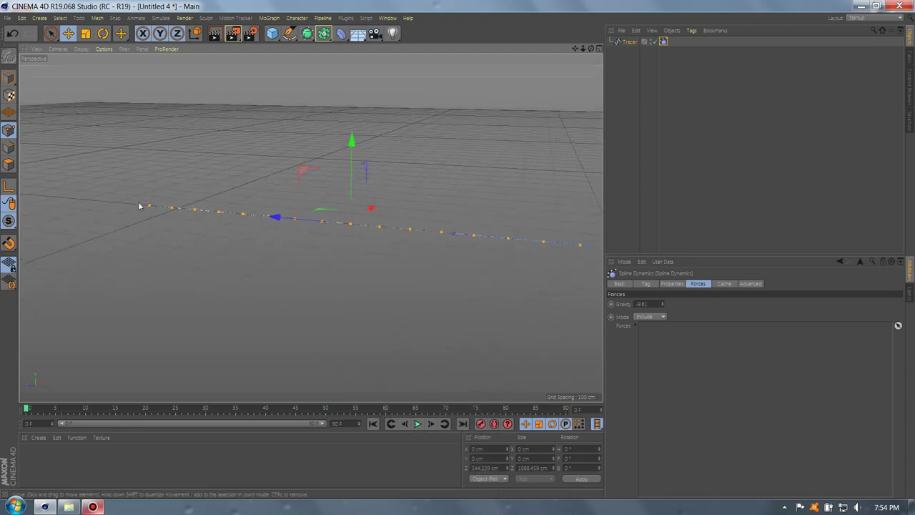
{"action": "key", "text": "u"}
{"action": "key", "text": "k"}
{"action": "key", "text": "u"}
{"action": "key", "text": "l"}
{"action": "right_click", "coordinate": [151, 208]}
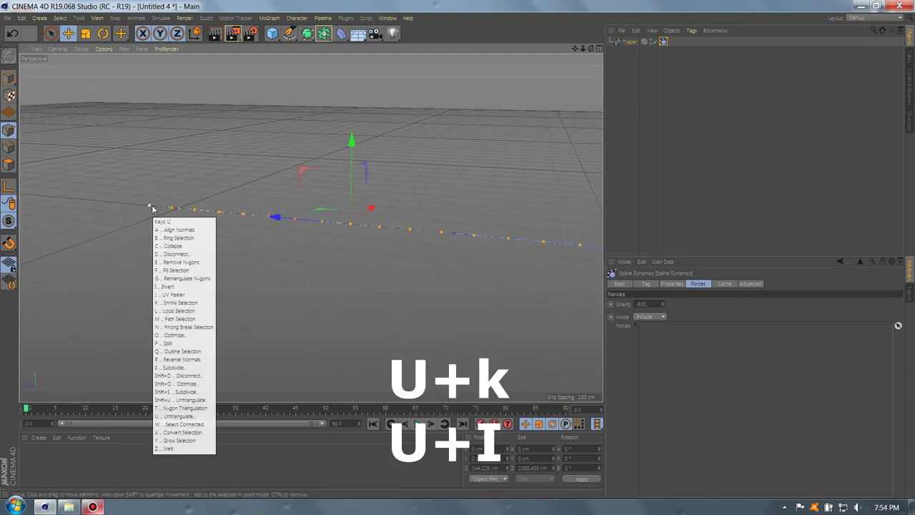
{"action": "left_click", "coordinate": [178, 243]}
{"action": "right_click", "coordinate": [227, 233]}
{"action": "left_click", "coordinate": [257, 286]}
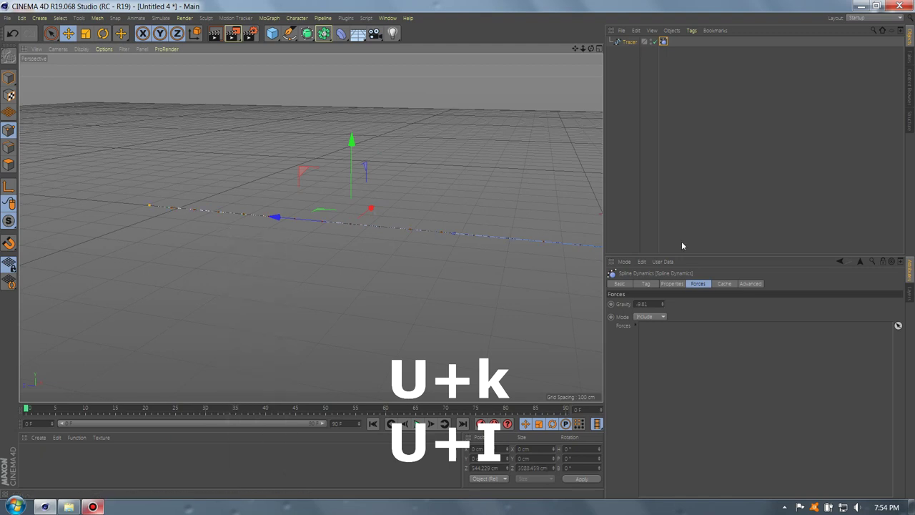
Step: Set Stiffness to 0%, play until the spline sags, then delete the Spline Dynamics tag
{"action": "left_click", "coordinate": [671, 284]}
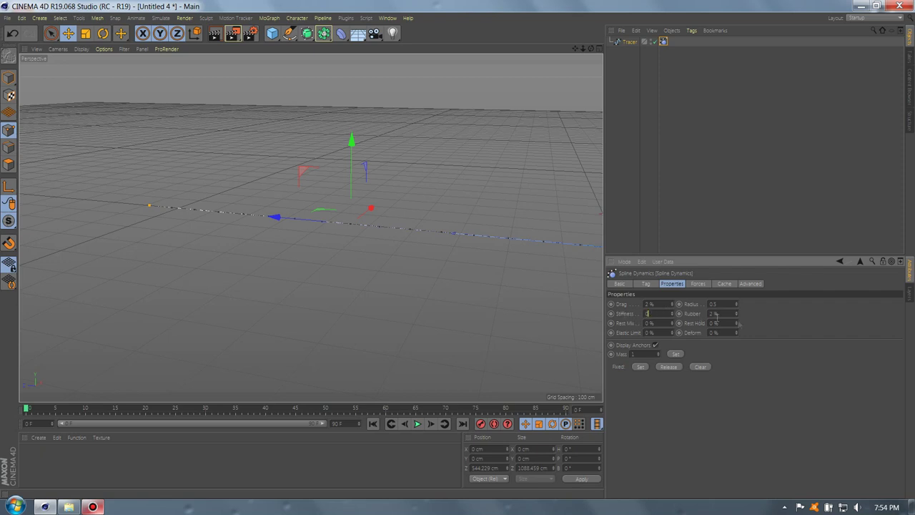
{"action": "left_click", "coordinate": [418, 423]}
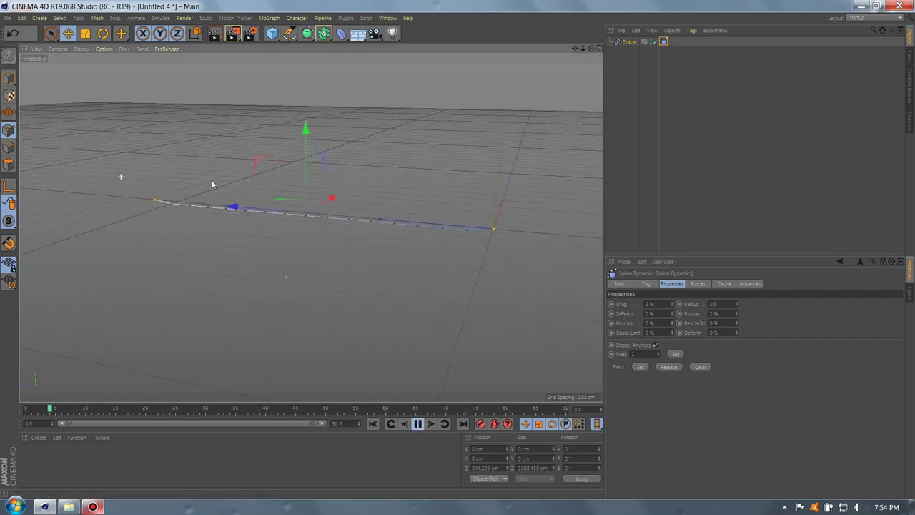
{"action": "key", "text": "F8"}
{"action": "mouse_move", "coordinate": [293, 298]}
{"action": "left_mouse_down", "text": "alt"}
{"action": "mouse_move", "coordinate": [323, 296]}
{"action": "mouse_move", "coordinate": [286, 322]}
{"action": "mouse_move", "coordinate": [323, 342]}
{"action": "left_mouse_up", "text": "alt"}
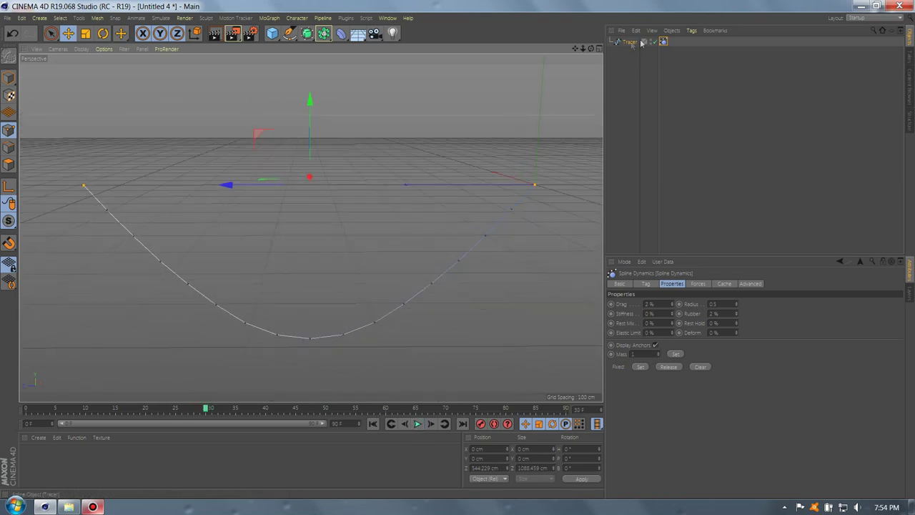
{"action": "left_click", "coordinate": [664, 42]}
{"action": "key", "text": "Delete"}
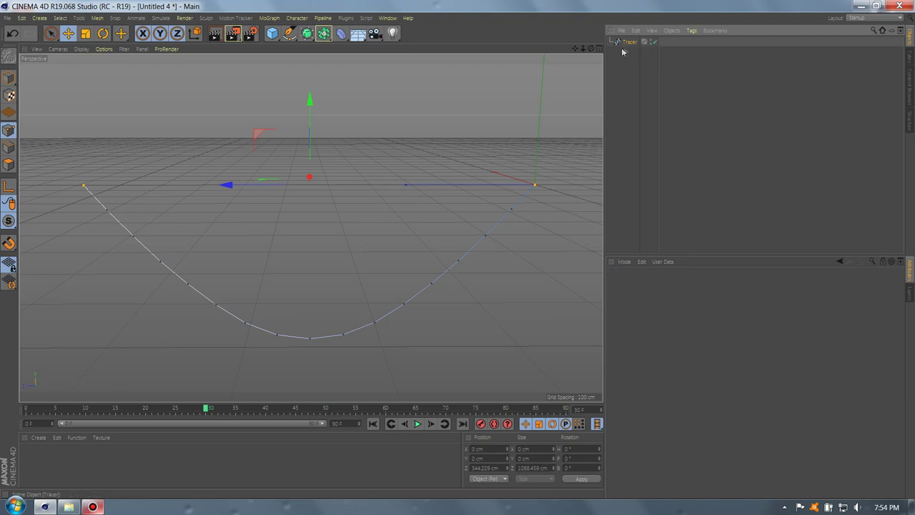
Step: Place the sagging Tracer spline inside a new Cloner, working in Model mode
{"action": "left_click", "coordinate": [627, 43]}
{"action": "scroll", "coordinate": [333, 266], "scroll_direction": "down", "scroll_amount": 2}
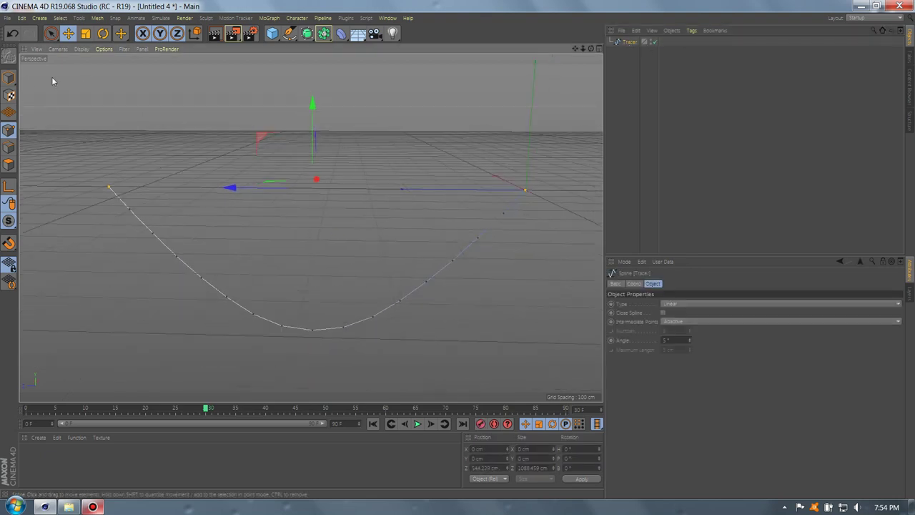
{"action": "left_click", "coordinate": [9, 77]}
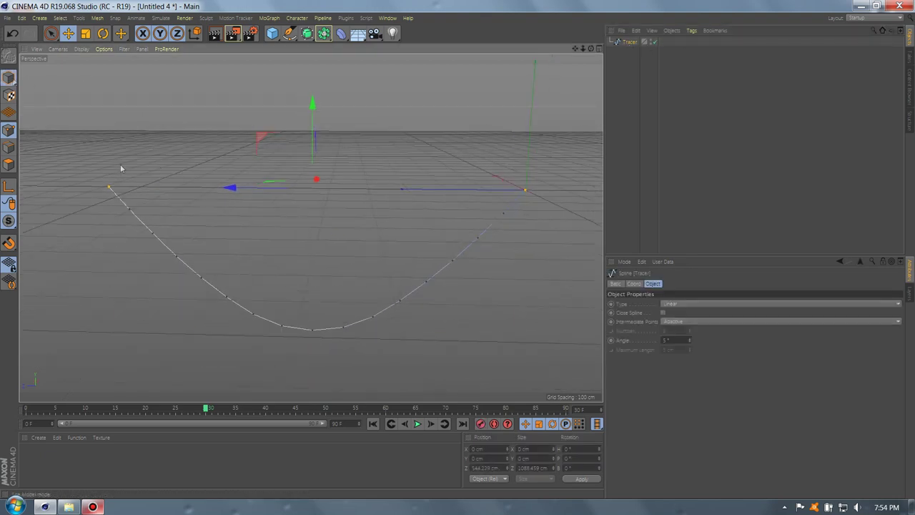
{"action": "left_click", "coordinate": [271, 18]}
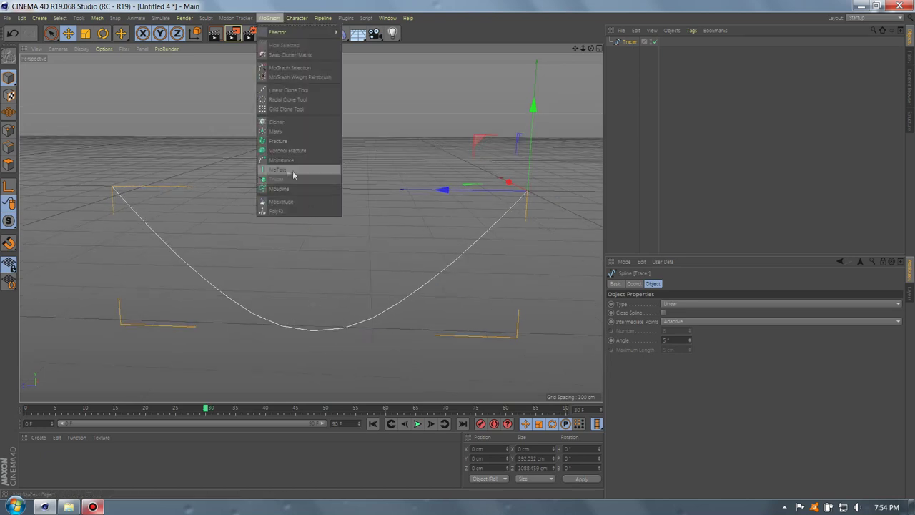
{"action": "left_click", "coordinate": [294, 122]}
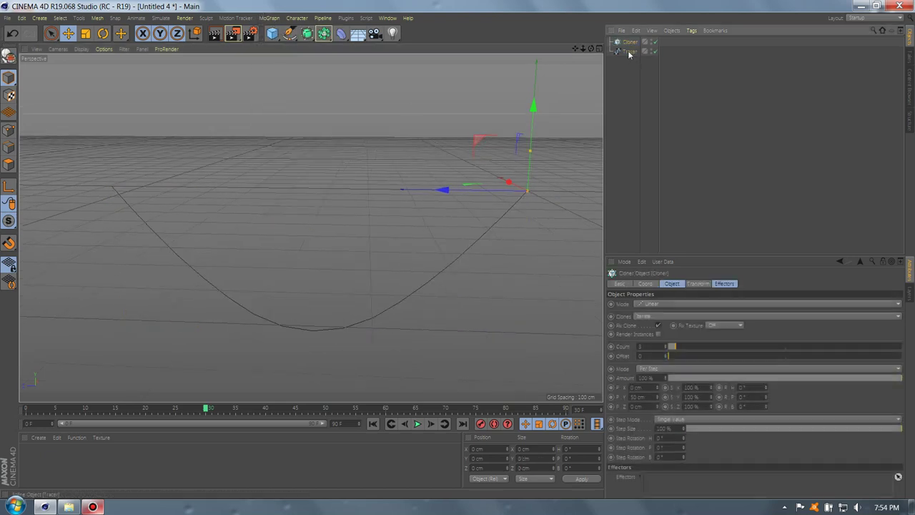
{"action": "left_click_drag", "start_coordinate": [629, 52], "coordinate": [629, 41]}
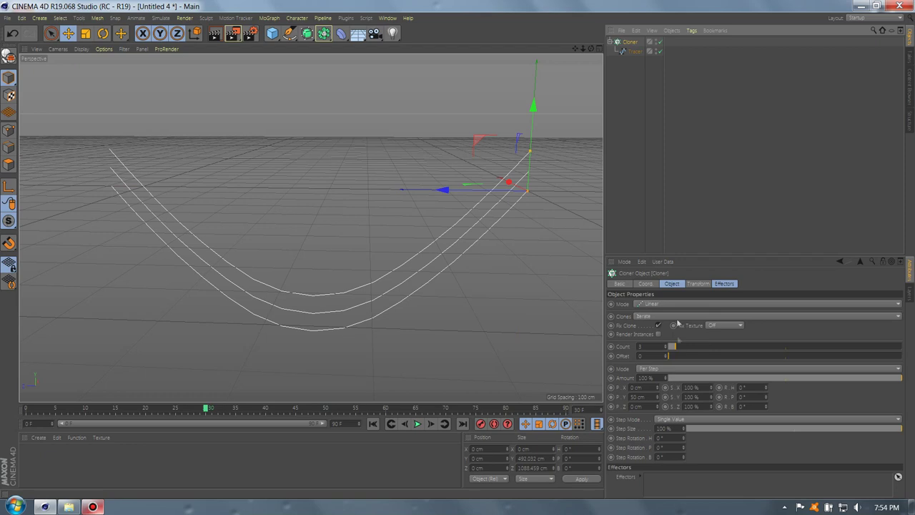
Step: Set the Cloner to Grid Array with Count Y 1 and Size X 500 cm
{"action": "left_click", "coordinate": [672, 304]}
{"action": "left_click", "coordinate": [665, 343]}
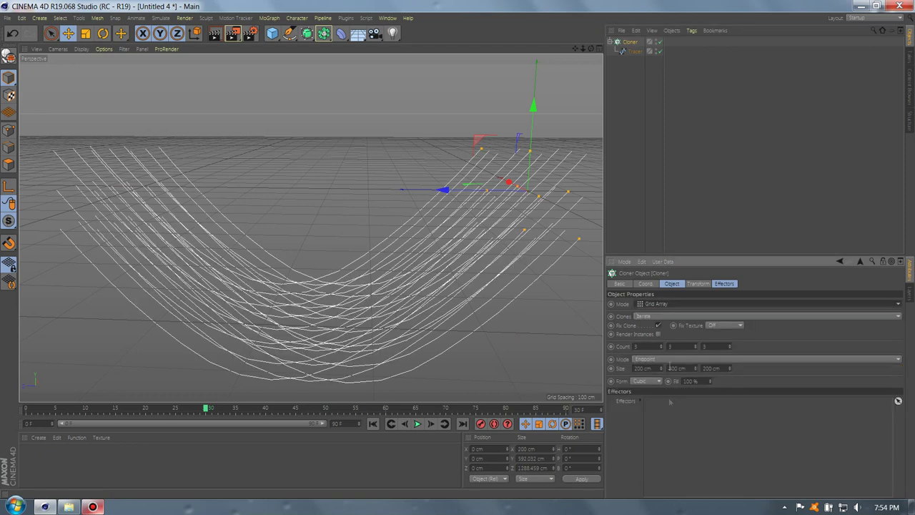
{"action": "type", "text": "1"}
{"action": "key", "text": "Return"}
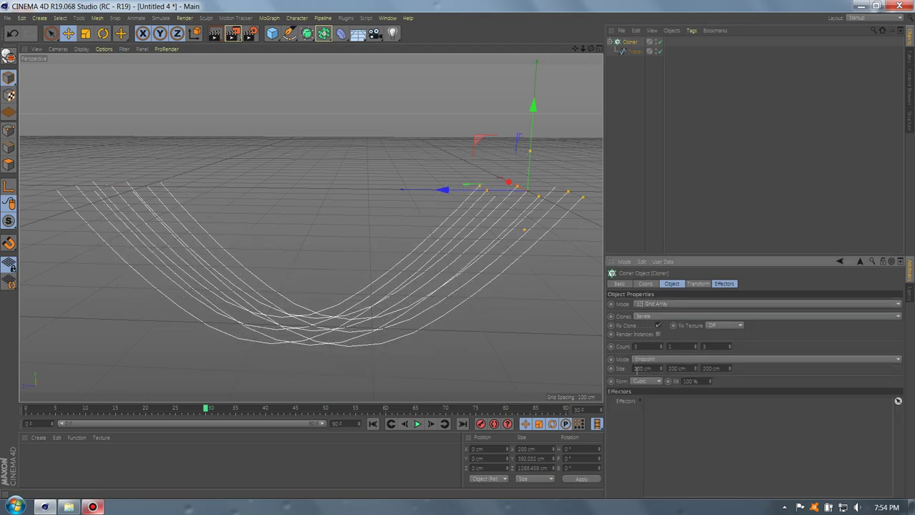
{"action": "type", "text": "500"}
{"action": "key", "text": "Return"}
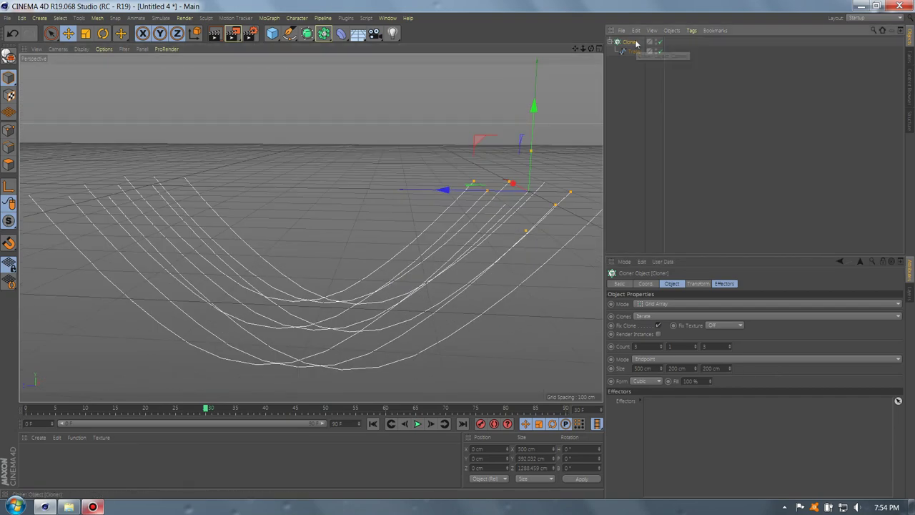
{"action": "left_click", "coordinate": [269, 18]}
{"action": "mouse_move", "coordinate": [283, 34]}
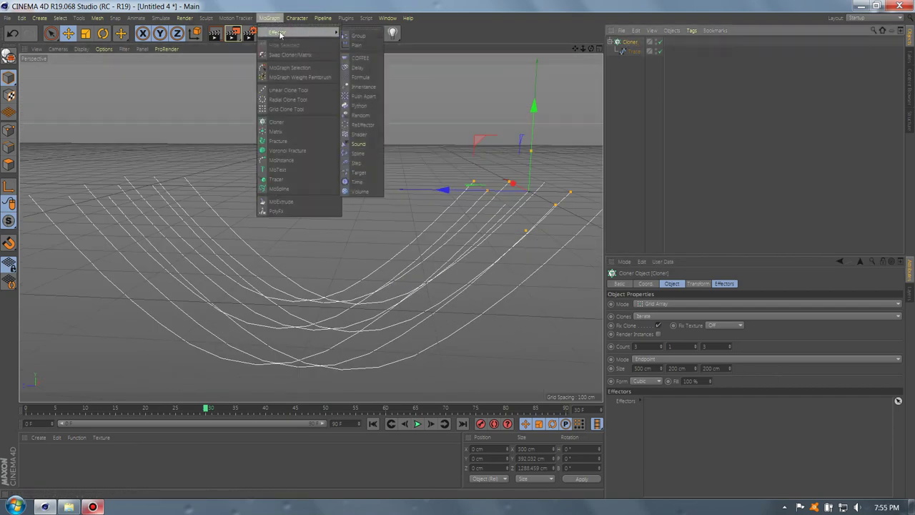
Step: Add a Random effector offsetting the cables 441 cm in X and 283 cm in Z
{"action": "left_click", "coordinate": [361, 116]}
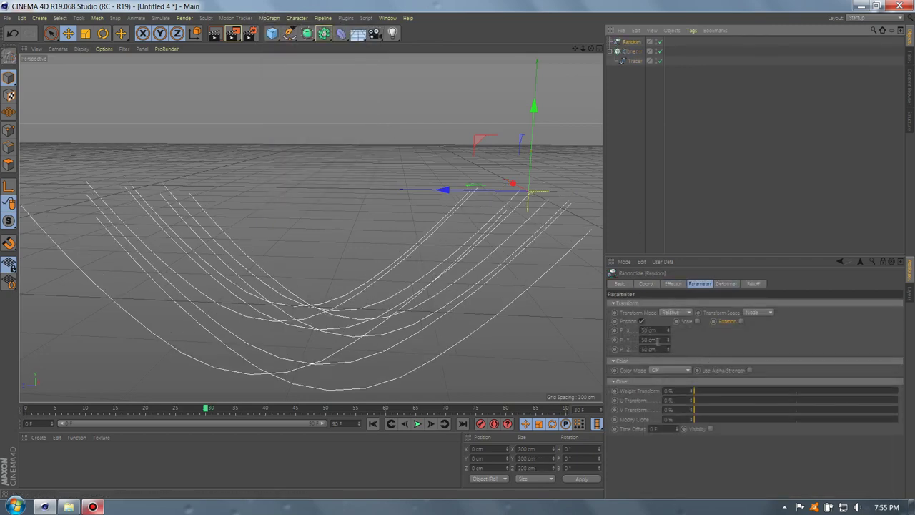
{"action": "type", "text": "1"}
{"action": "key", "text": "Return"}
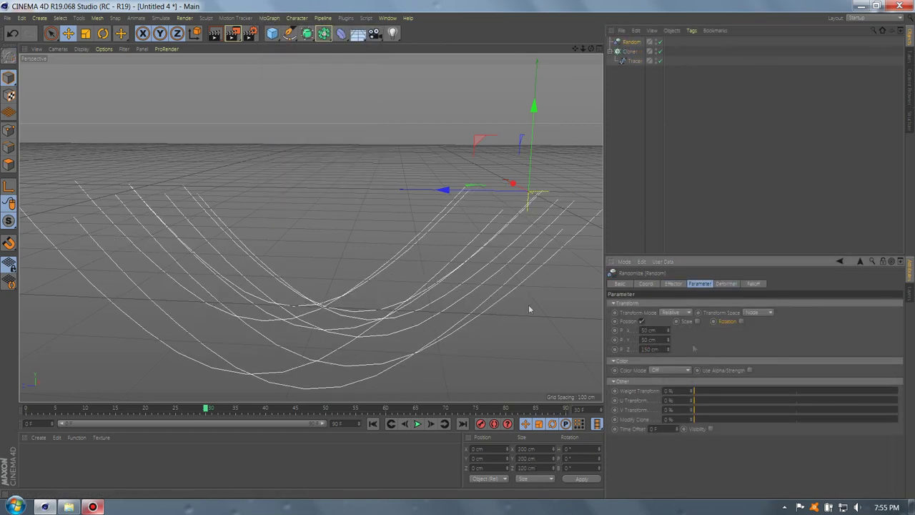
{"action": "mouse_move", "coordinate": [528, 305]}
{"action": "left_mouse_down", "text": "alt"}
{"action": "mouse_move", "coordinate": [306, 252]}
{"action": "mouse_move", "coordinate": [425, 286]}
{"action": "left_mouse_up", "text": "alt"}
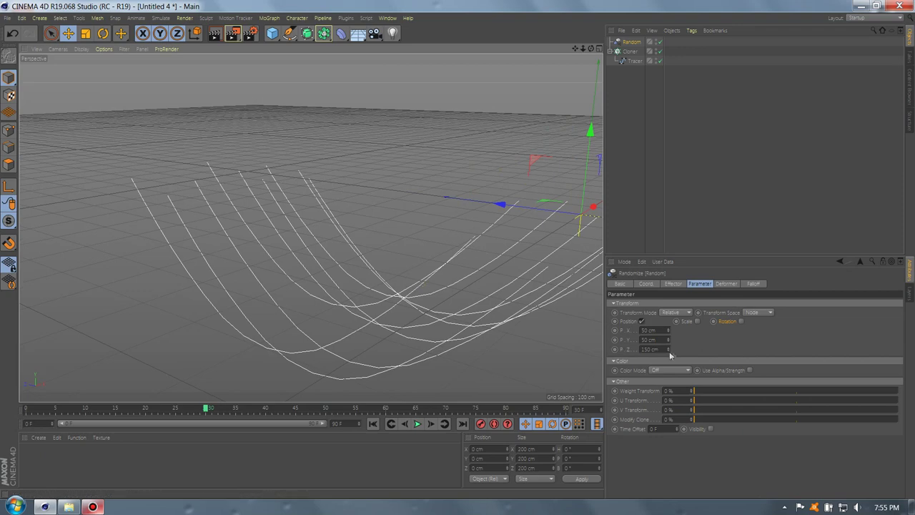
{"action": "left_click_drag", "start_coordinate": [668, 349], "coordinate": [668, 315]}
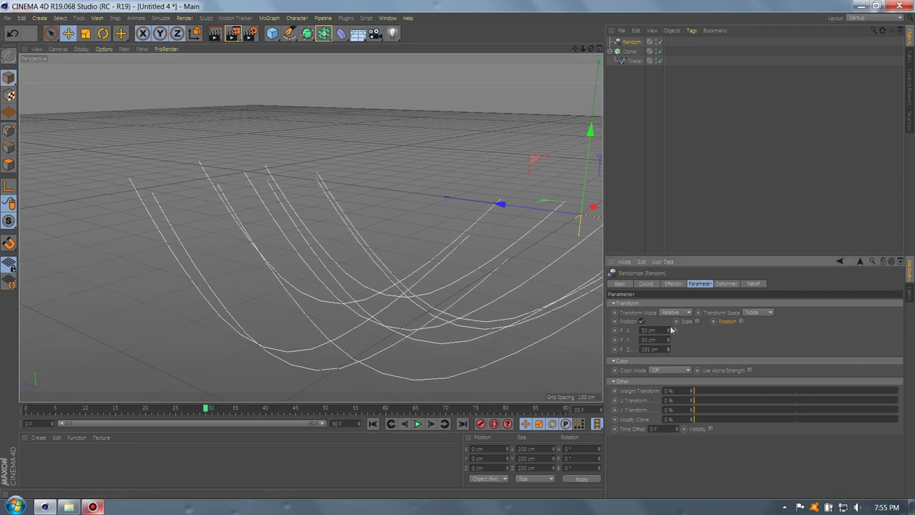
{"action": "left_click_drag", "start_coordinate": [668, 331], "coordinate": [668, 300]}
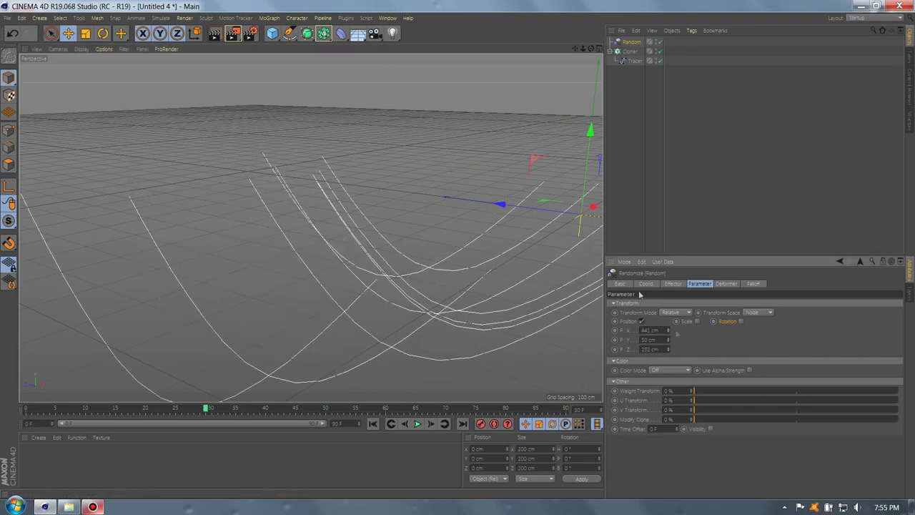
{"action": "left_click", "coordinate": [629, 51]}
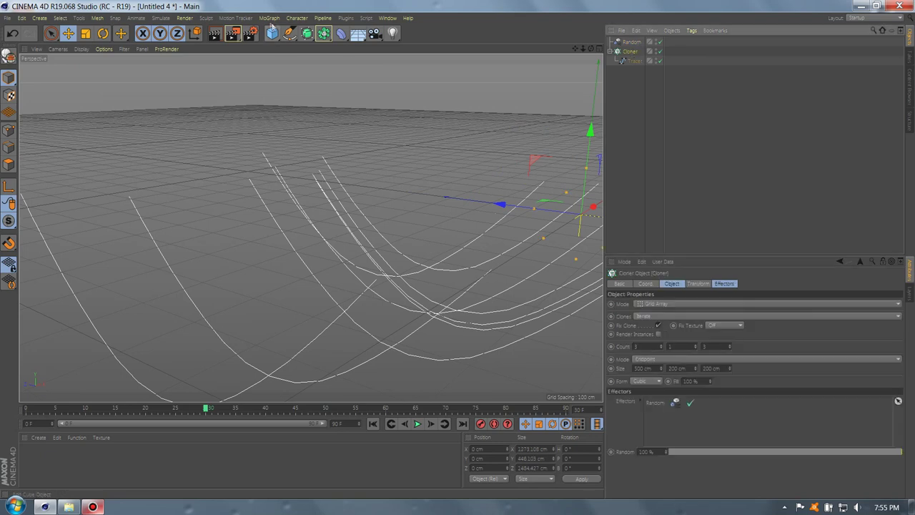
{"action": "left_click", "coordinate": [269, 18]}
Step: Add a second Random effector with Position off, Rotation on and R.H 360°
{"action": "left_click", "coordinate": [360, 115]}
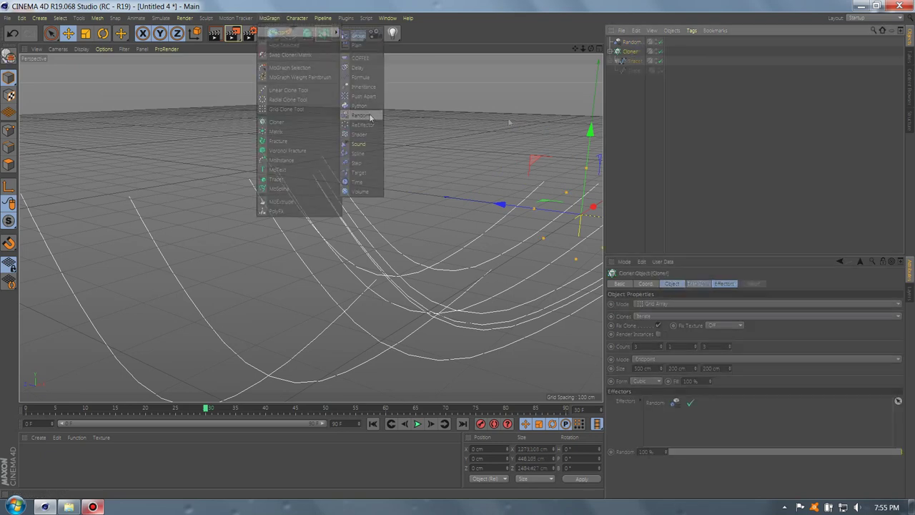
{"action": "left_click", "coordinate": [642, 321]}
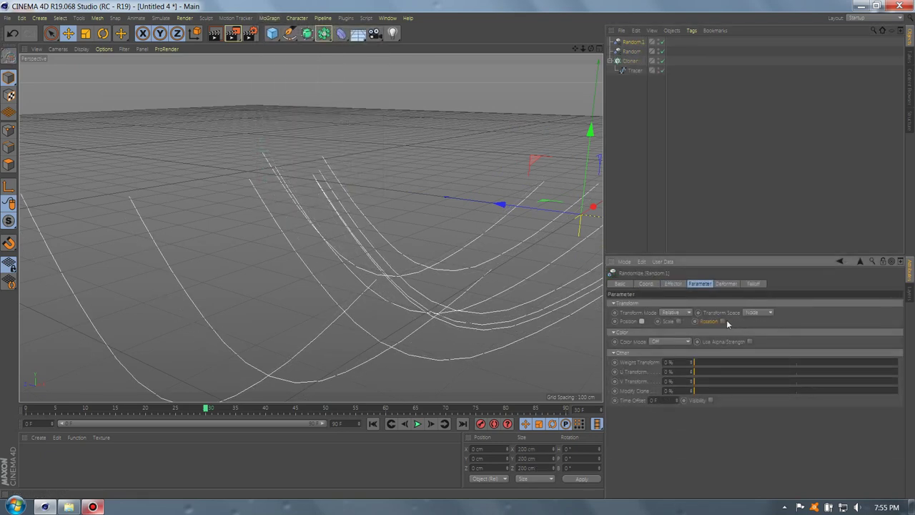
{"action": "left_click", "coordinate": [722, 321]}
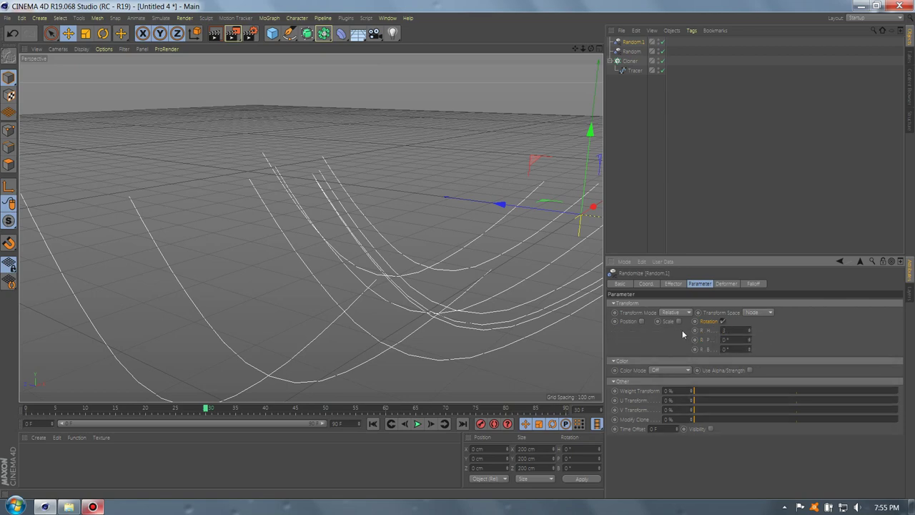
{"action": "type", "text": "0"}
{"action": "key", "text": "Return"}
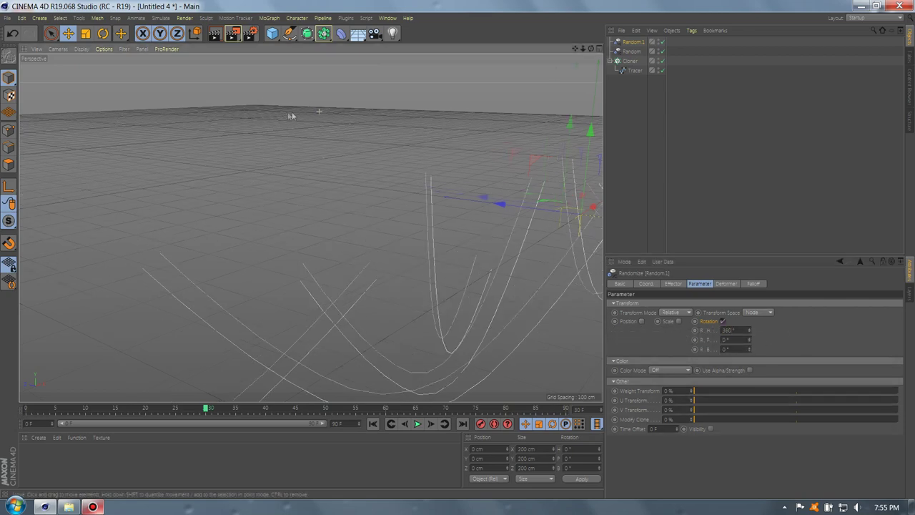
{"action": "mouse_move", "coordinate": [290, 114]}
{"action": "left_mouse_down"}
{"action": "mouse_move", "coordinate": [482, 288]}
{"action": "mouse_move", "coordinate": [502, 288]}
{"action": "mouse_move", "coordinate": [489, 260]}
{"action": "mouse_move", "coordinate": [284, 215]}
{"action": "mouse_move", "coordinate": [337, 236]}
{"action": "mouse_move", "coordinate": [253, 231]}
{"action": "mouse_move", "coordinate": [443, 247]}
{"action": "left_mouse_up"}
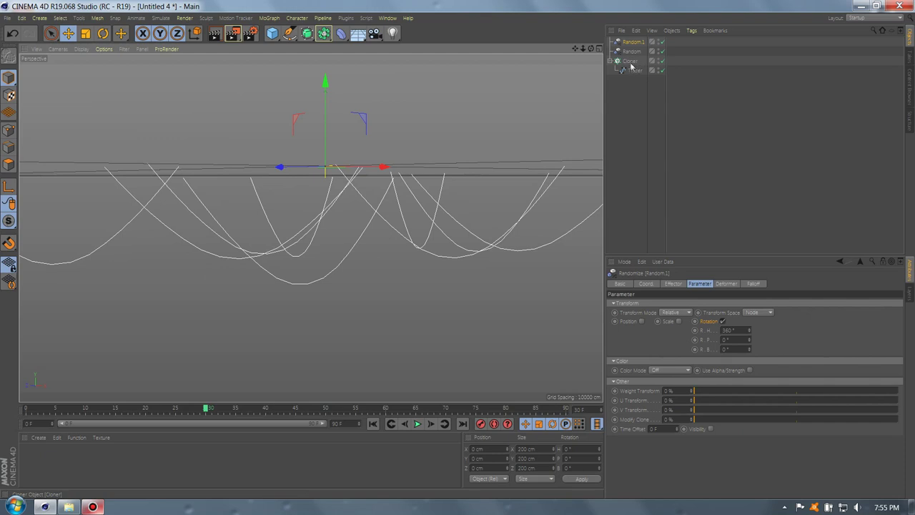
{"action": "left_click", "coordinate": [629, 62]}
Step: Merge the Cloner and Tracer into a single cable spline object
{"action": "left_click", "coordinate": [635, 72], "text": "ctrl"}
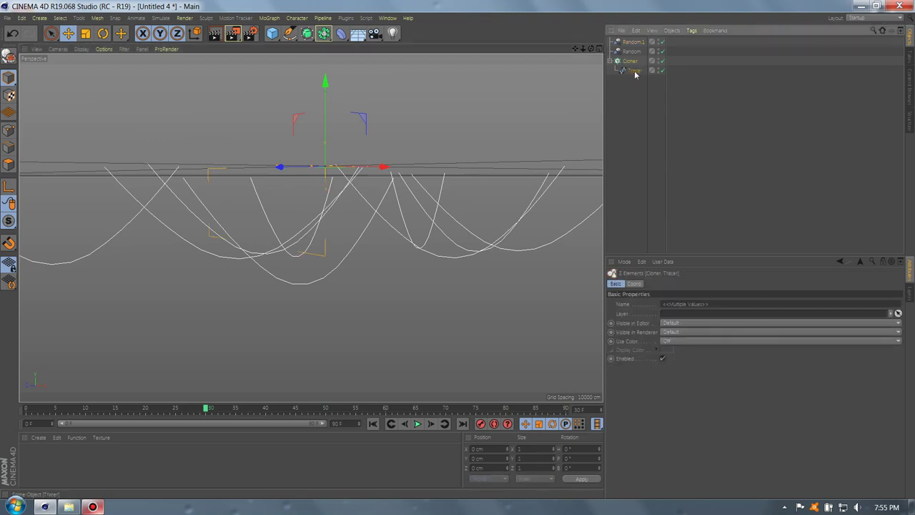
{"action": "right_click", "coordinate": [635, 74]}
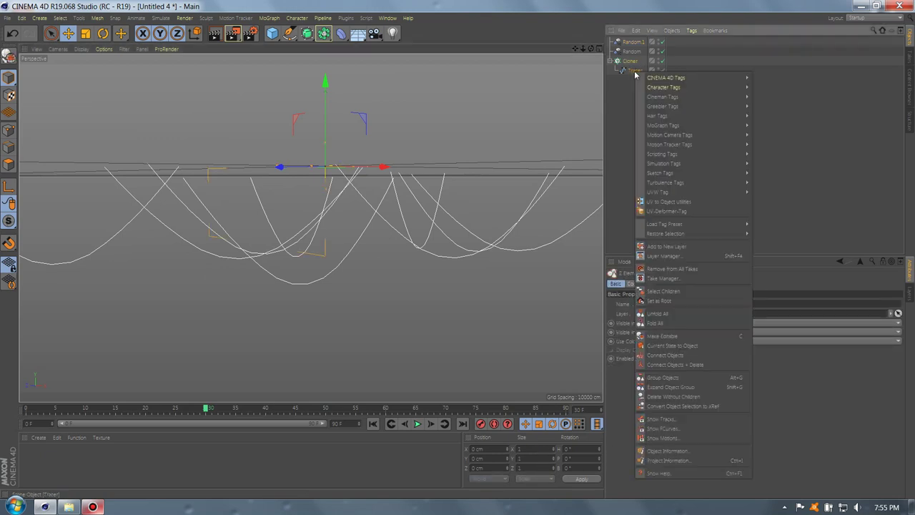
{"action": "left_click", "coordinate": [695, 366]}
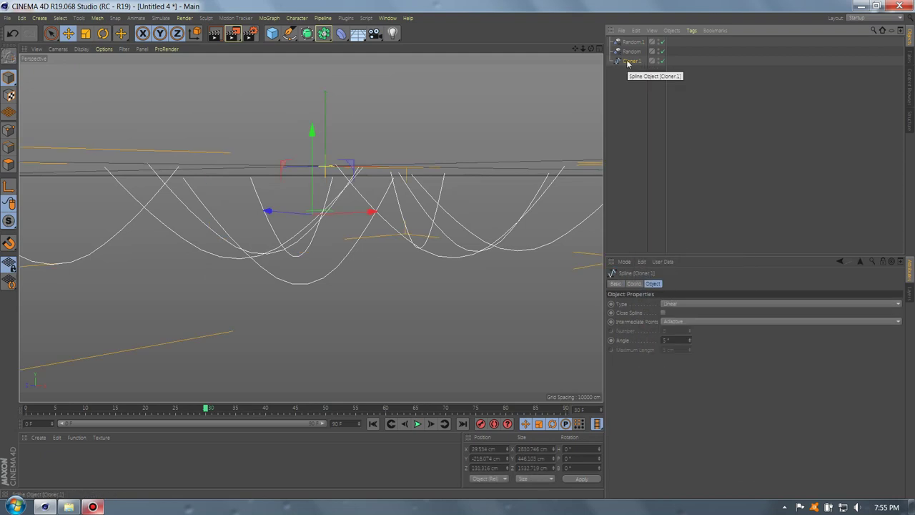
Step: Tag the merged spline with Spline Dynamics and rewind to the first frame
{"action": "right_click", "coordinate": [627, 62]}
{"action": "mouse_move", "coordinate": [650, 104]}
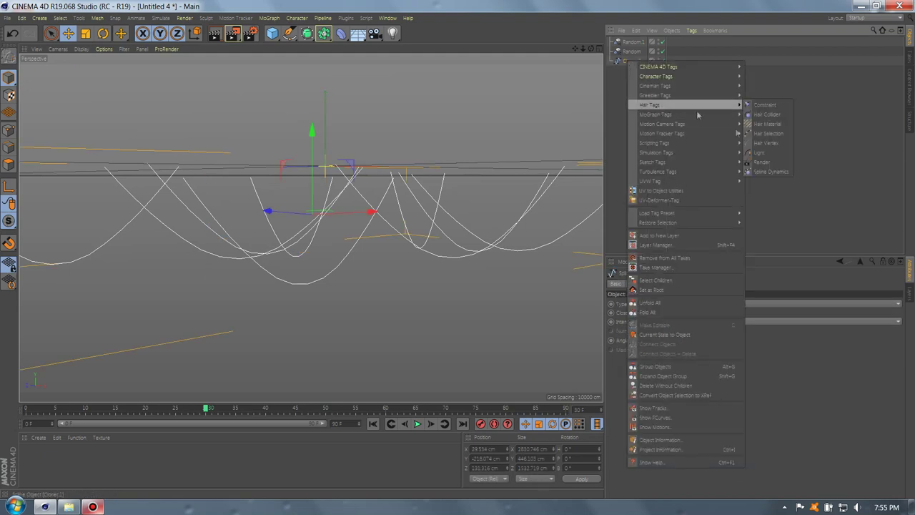
{"action": "left_click", "coordinate": [769, 172]}
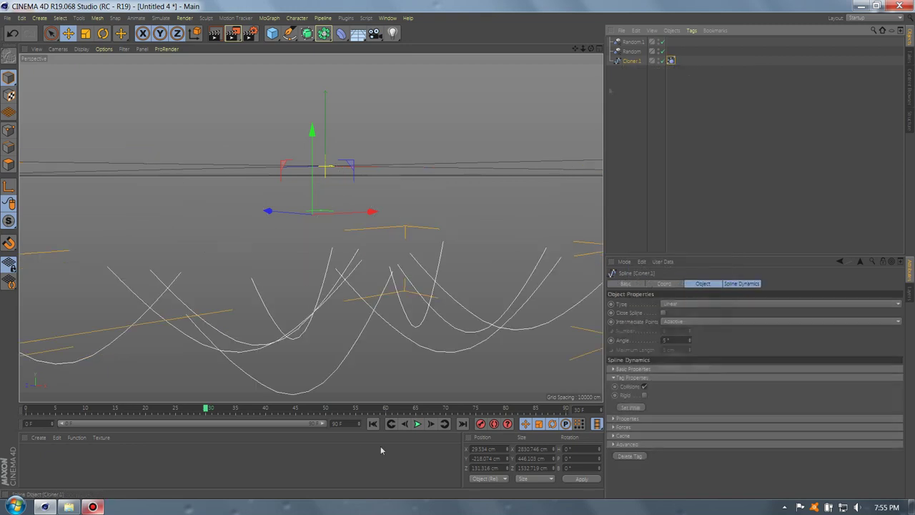
{"action": "left_click", "coordinate": [372, 423]}
{"action": "left_click", "coordinate": [8, 130]}
Step: Select only the cable endpoints by selecting all, shrinking, then inverting
{"action": "key", "text": "ctrl+a"}
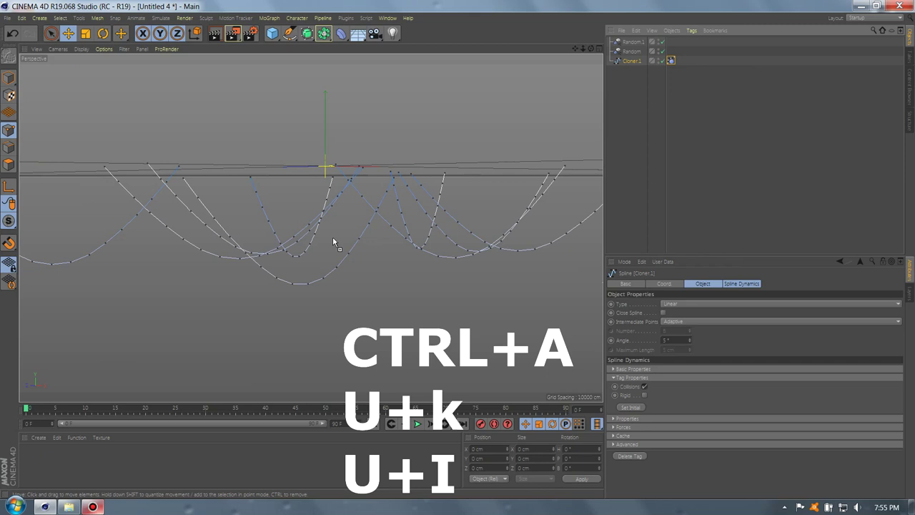
{"action": "key", "text": "ctrl+a"}
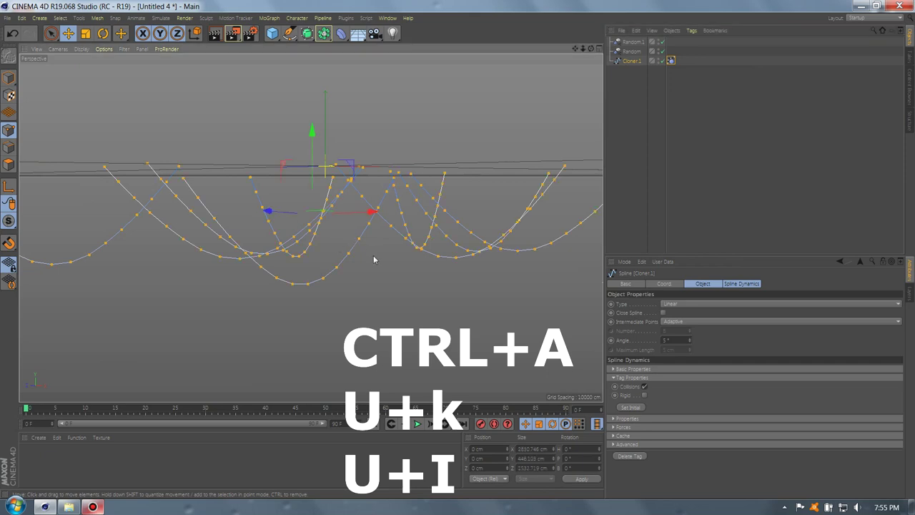
{"action": "key", "text": "u"}
{"action": "key", "text": "k"}
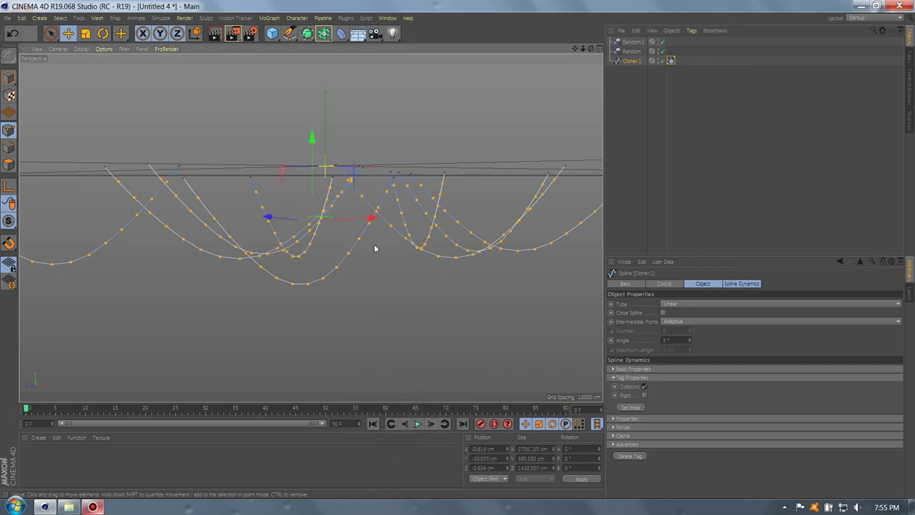
{"action": "key", "text": "u"}
{"action": "key", "text": "i"}
Step: Make the endpoints the Spline Dynamics Fixed Set, then play and rewind the animation
{"action": "left_click", "coordinate": [670, 60]}
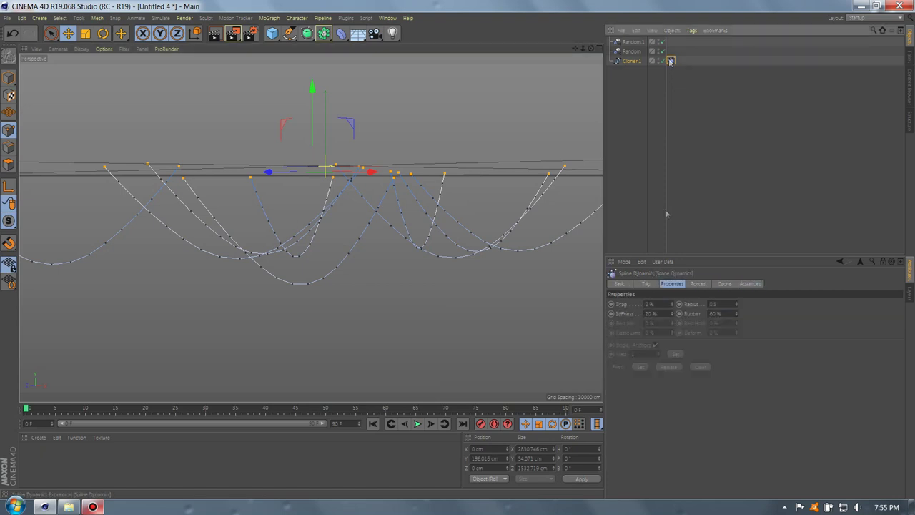
{"action": "left_click", "coordinate": [644, 370]}
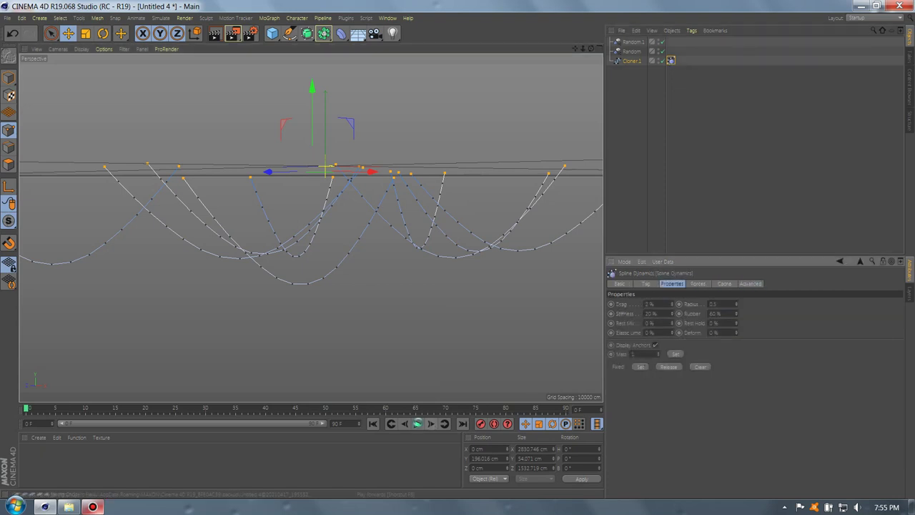
{"action": "left_click", "coordinate": [417, 424]}
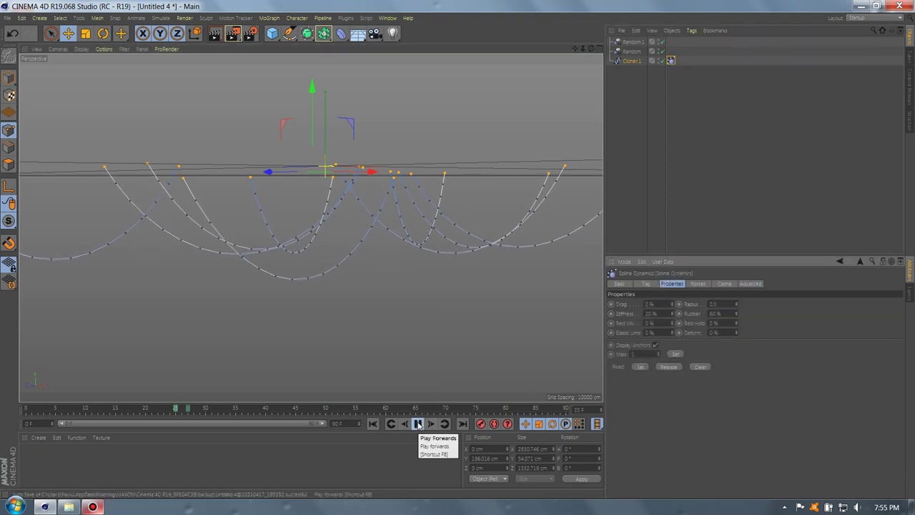
{"action": "left_click", "coordinate": [418, 424]}
{"action": "left_click", "coordinate": [372, 424]}
{"action": "left_click_drag", "start_coordinate": [384, 257], "coordinate": [373, 263], "text": "alt"}
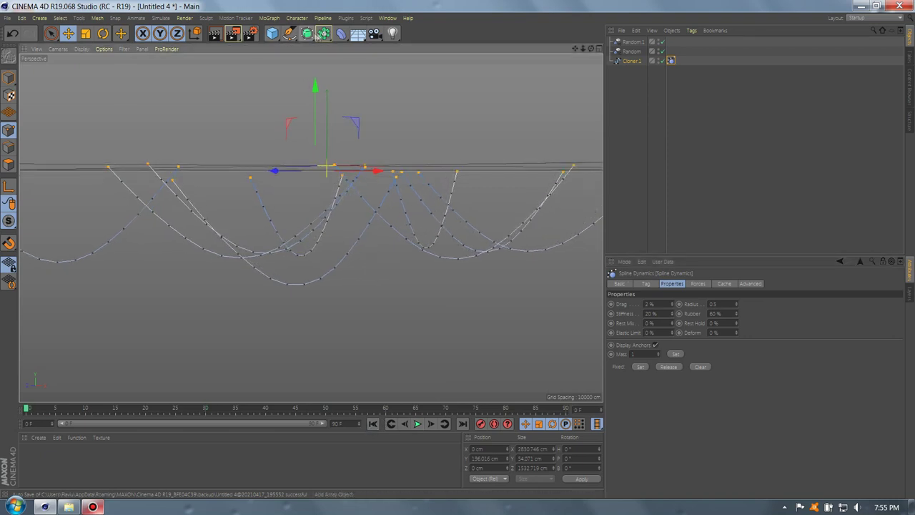
{"action": "left_click", "coordinate": [309, 34]}
Step: Add a Sweep with the cable splines as path and a Circle as profile
{"action": "left_click", "coordinate": [343, 82]}
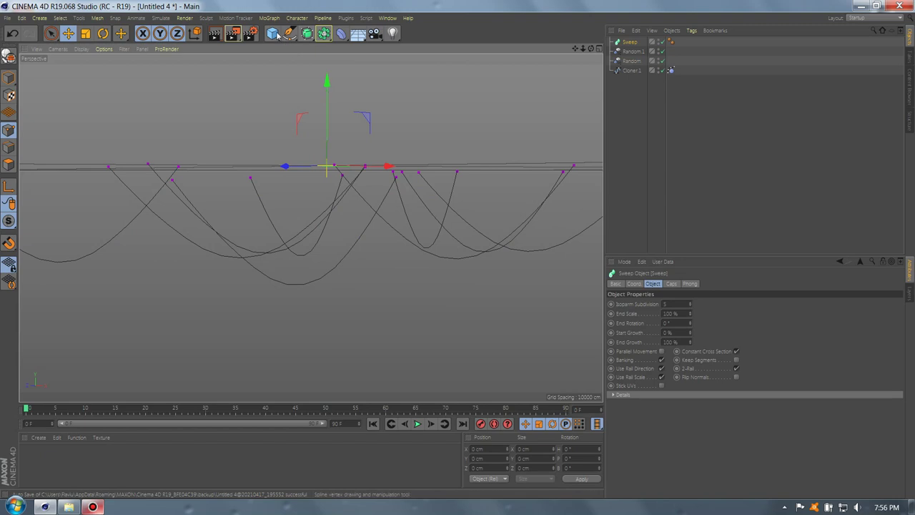
{"action": "left_click", "coordinate": [272, 33]}
{"action": "left_click", "coordinate": [288, 34]}
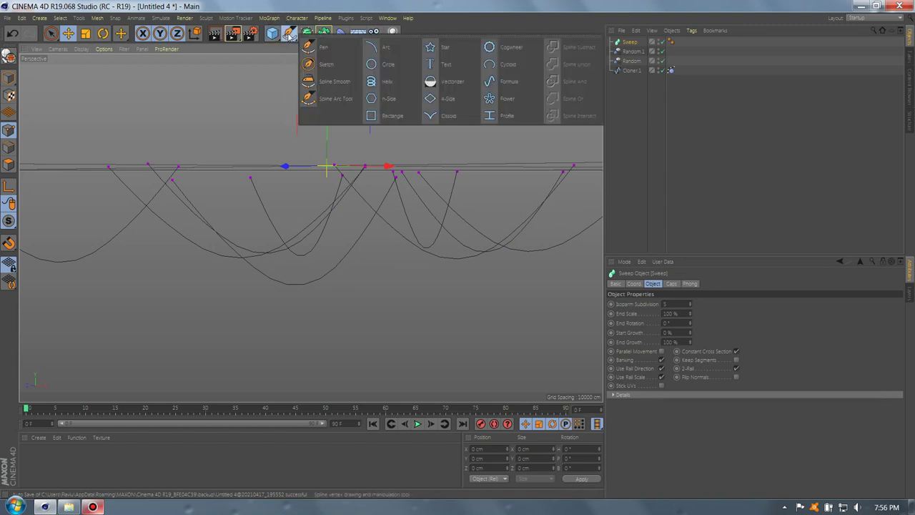
{"action": "left_click", "coordinate": [499, 68]}
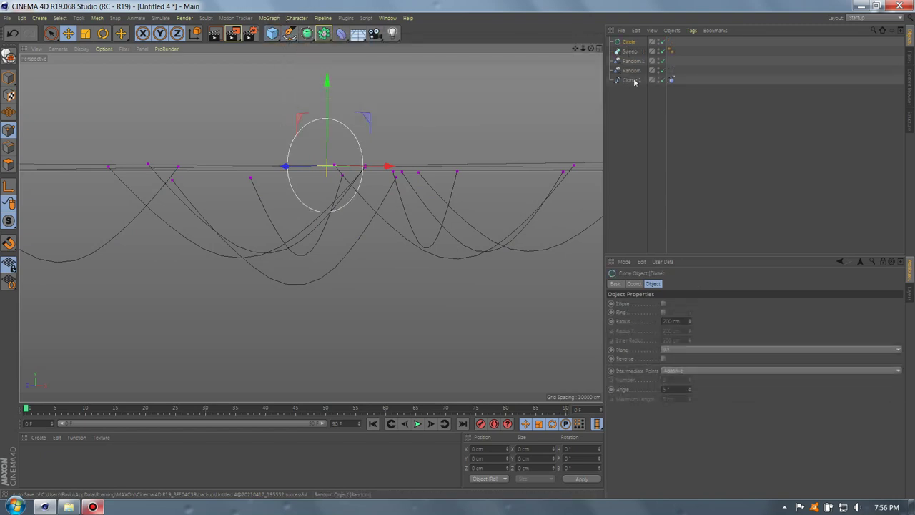
{"action": "left_click_drag", "start_coordinate": [634, 82], "coordinate": [632, 51]}
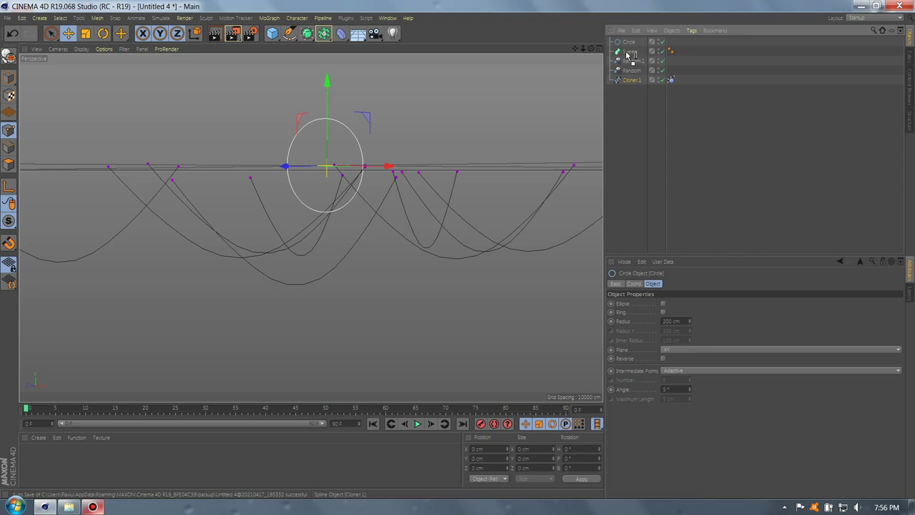
{"action": "mouse_move", "coordinate": [624, 77]}
{"action": "left_mouse_down"}
{"action": "mouse_move", "coordinate": [632, 51]}
{"action": "mouse_move", "coordinate": [634, 77]}
{"action": "left_mouse_up"}
Step: Set the Circle profile radius to 5 cm, then stop and rewind playback
{"action": "double_click", "coordinate": [674, 321]}
{"action": "type", "text": "5"}
{"action": "key", "text": "Return"}
{"action": "mouse_move", "coordinate": [408, 307]}
{"action": "left_mouse_down", "text": "alt"}
{"action": "mouse_move", "coordinate": [402, 262]}
{"action": "mouse_move", "coordinate": [332, 276]}
{"action": "left_mouse_up", "text": "alt"}
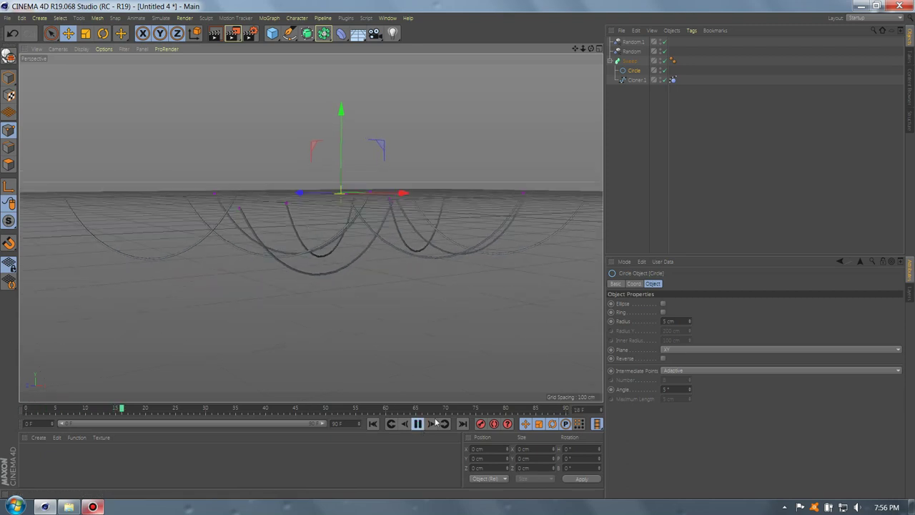
{"action": "left_click", "coordinate": [419, 423]}
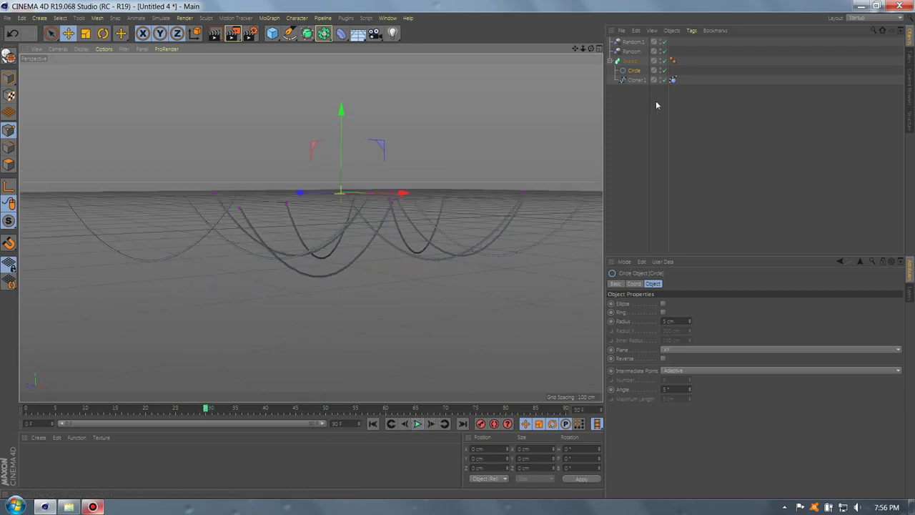
{"action": "left_click", "coordinate": [372, 423]}
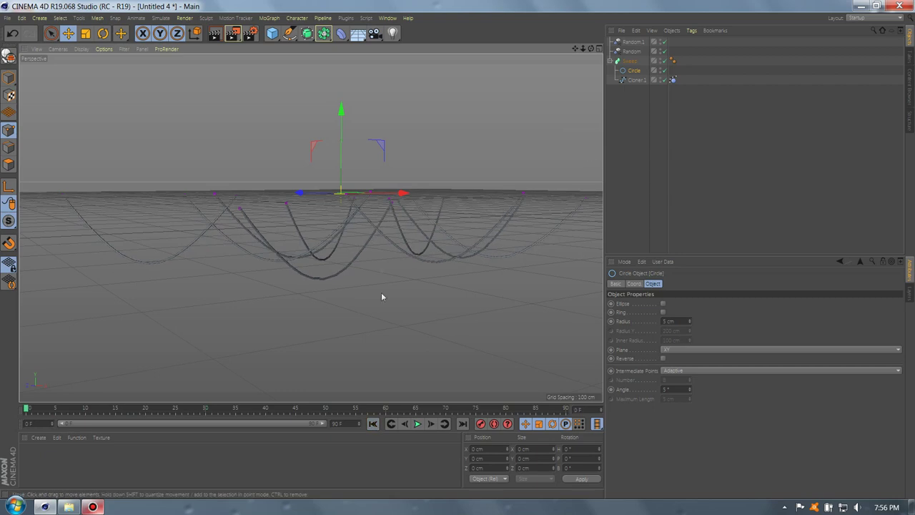
{"action": "left_click", "coordinate": [636, 79]}
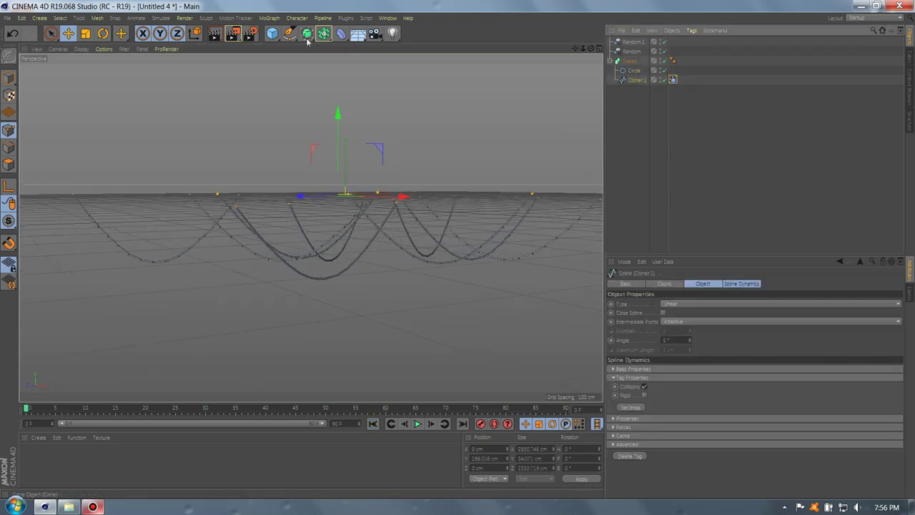
Step: Add a Turbulence force and put it in the cables' Spline Dynamics Forces list
{"action": "left_click", "coordinate": [165, 18]}
{"action": "mouse_move", "coordinate": [171, 55]}
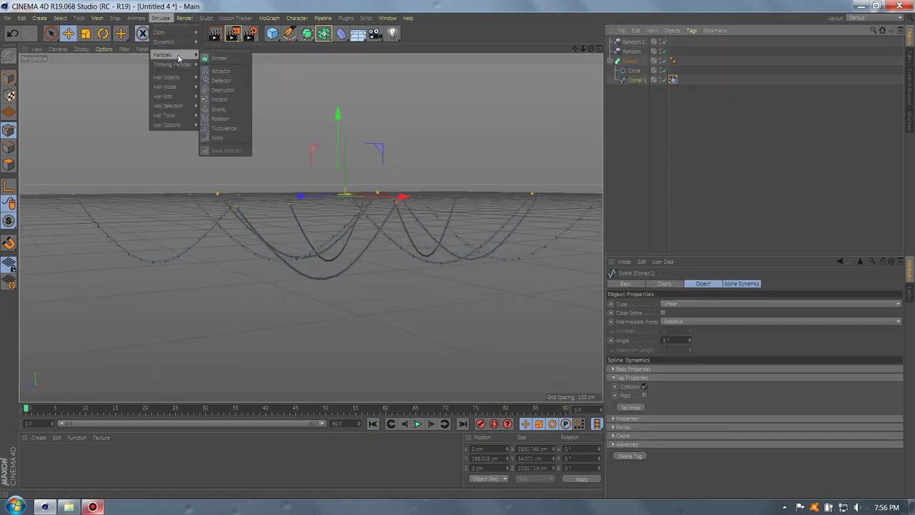
{"action": "left_click", "coordinate": [233, 128]}
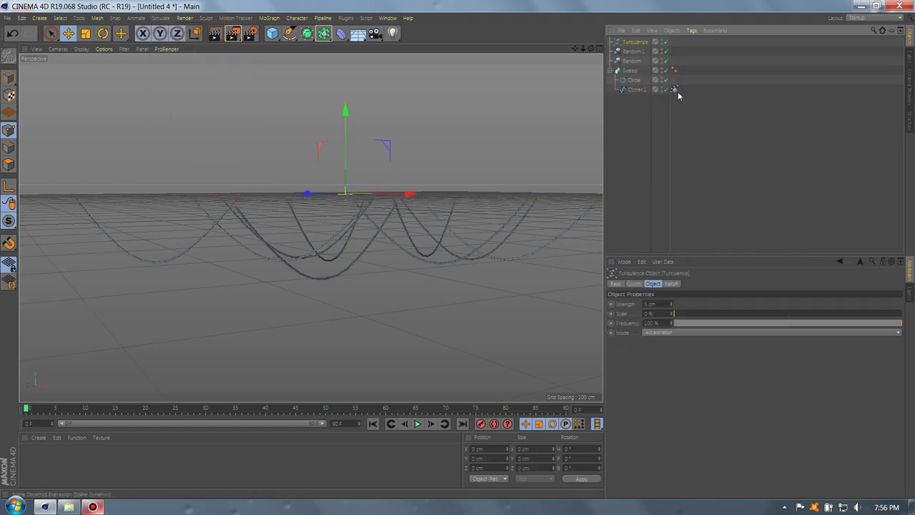
{"action": "left_click", "coordinate": [673, 89]}
{"action": "left_click", "coordinate": [700, 283]}
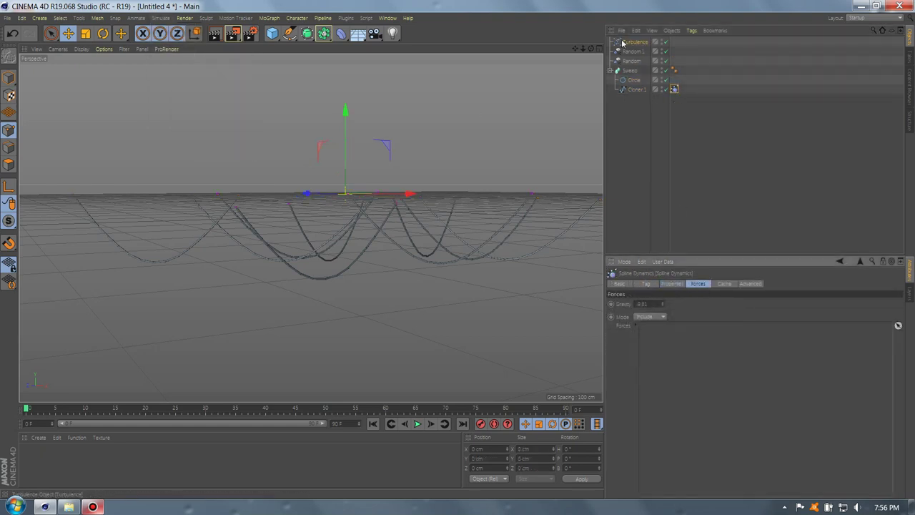
{"action": "left_click_drag", "start_coordinate": [629, 42], "coordinate": [677, 331]}
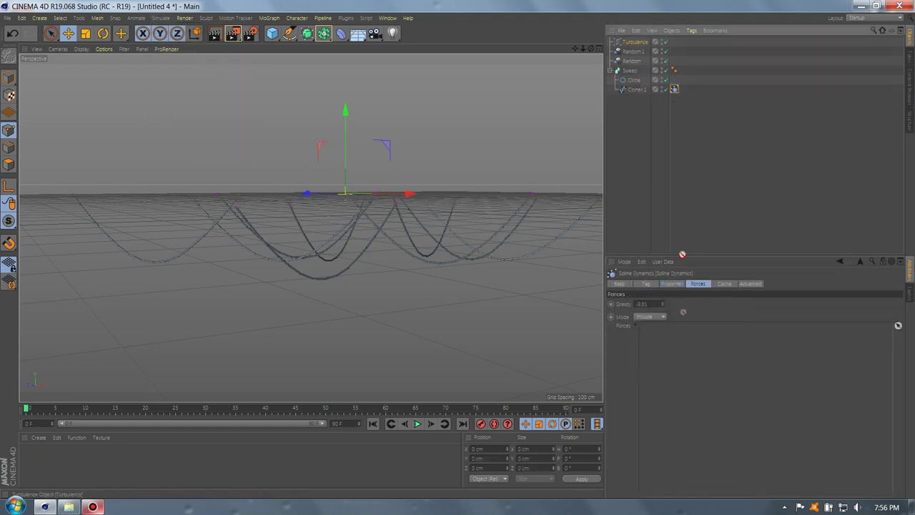
Step: Set the Turbulence strength to 11 cm and scale to 555%
{"action": "left_click", "coordinate": [632, 43]}
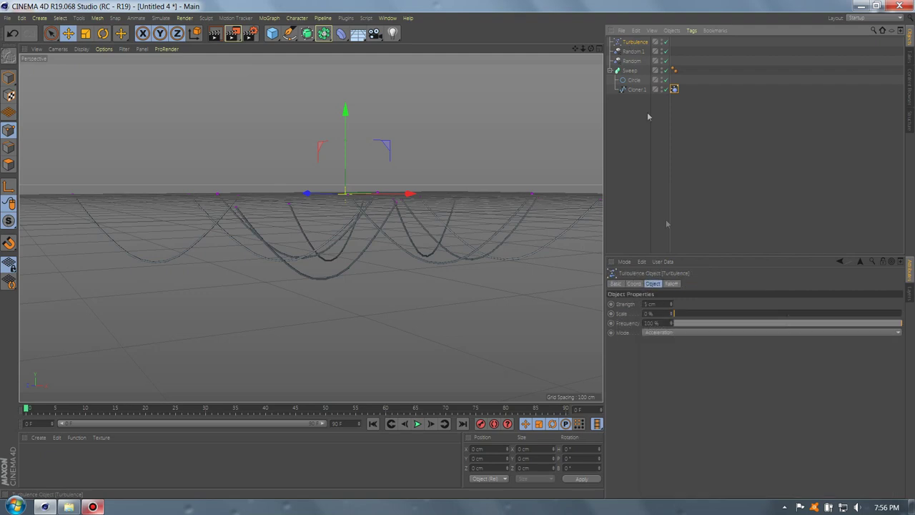
{"action": "double_click", "coordinate": [648, 304]}
{"action": "type", "text": "11"}
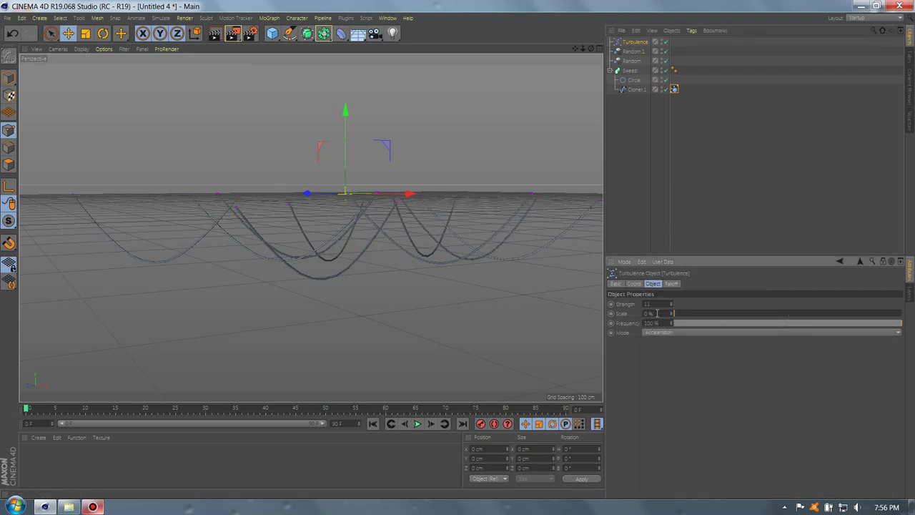
{"action": "type", "text": "555"}
{"action": "key", "text": "Return"}
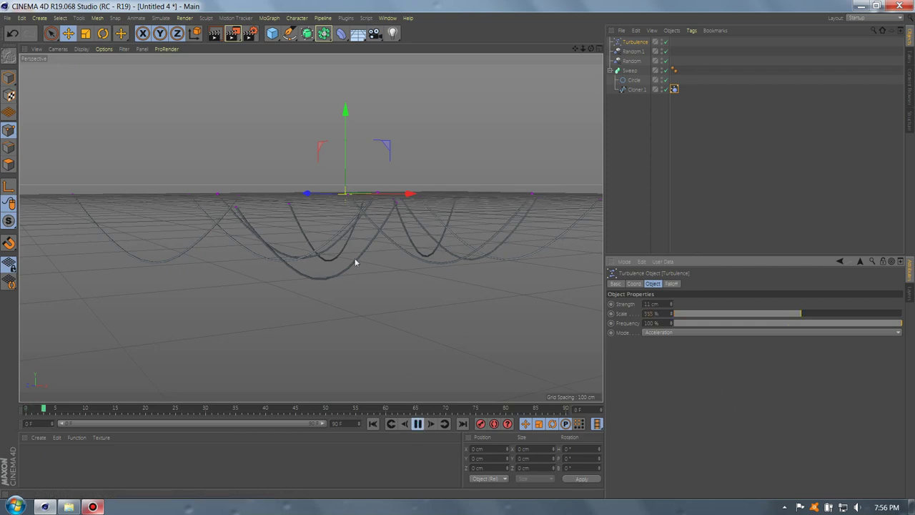
{"action": "left_click_drag", "start_coordinate": [369, 256], "coordinate": [390, 356], "text": "alt"}
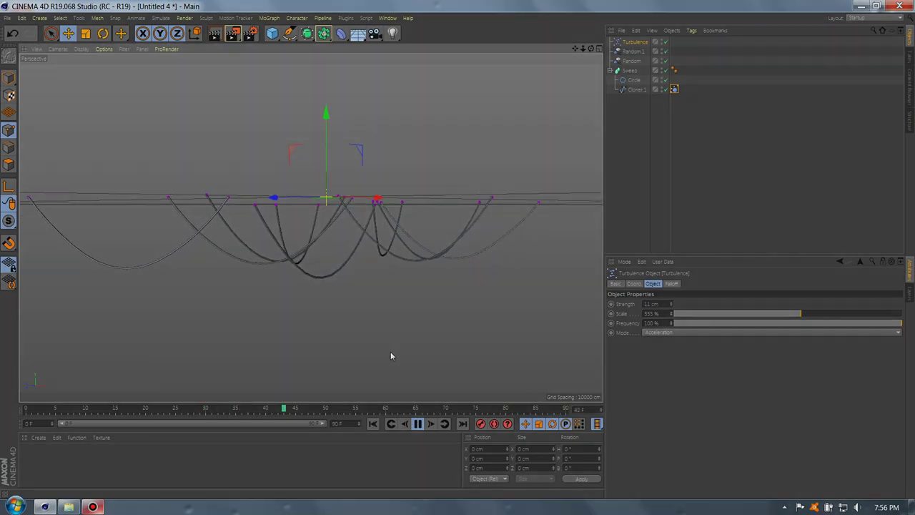